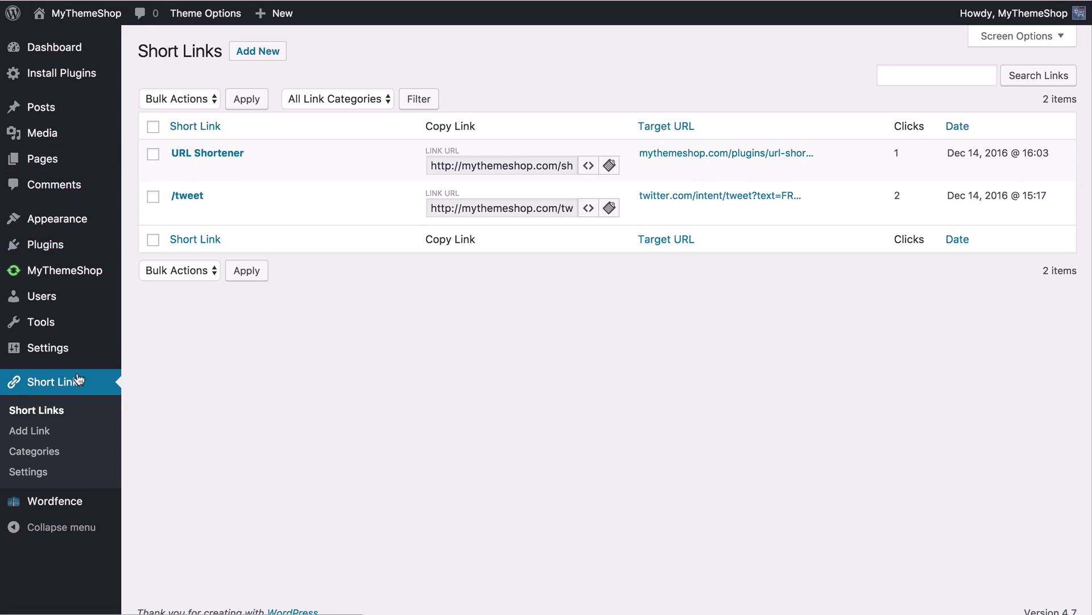
- Start a new short link 'awesome' redirecting to mythemeshop.com/plugins/url-shortener/ with 301 Permanent
click(267, 53)
click(360, 142)
text(awesome)
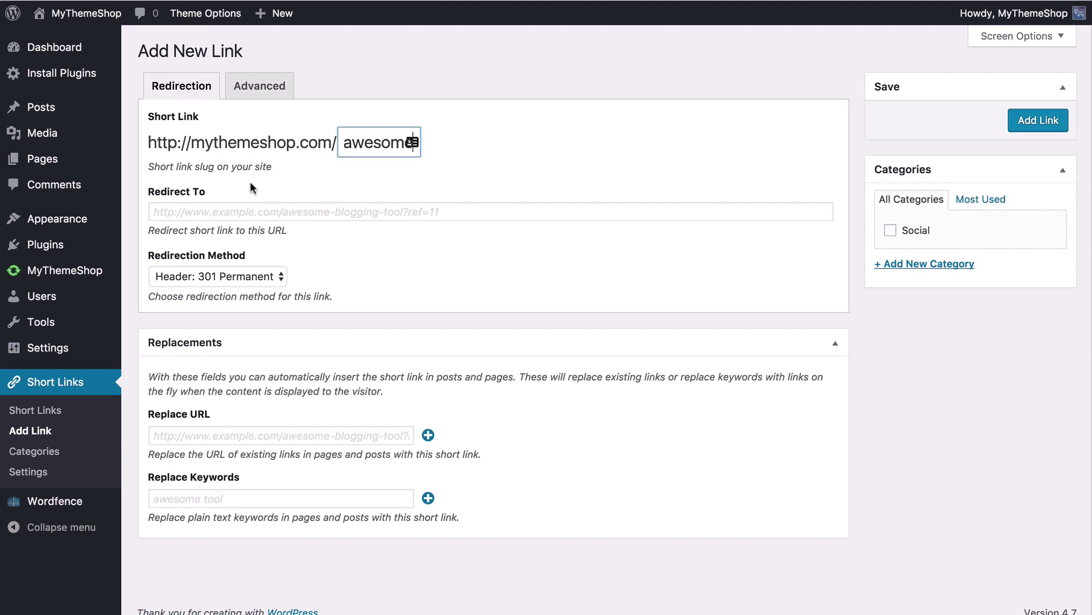
click(218, 216)
key(Down)
key(Tab)
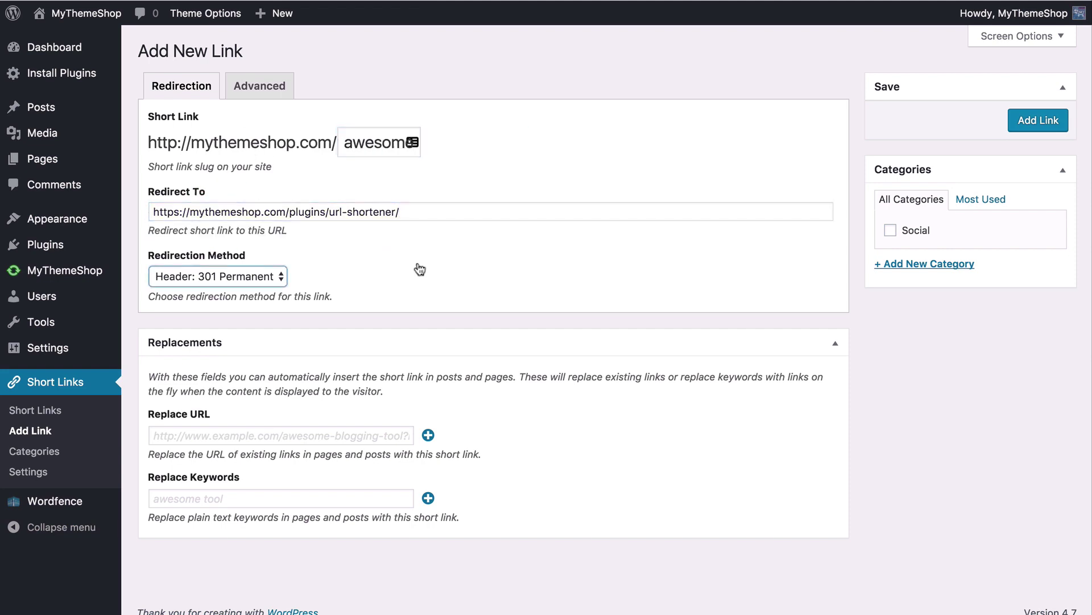
click(245, 276)
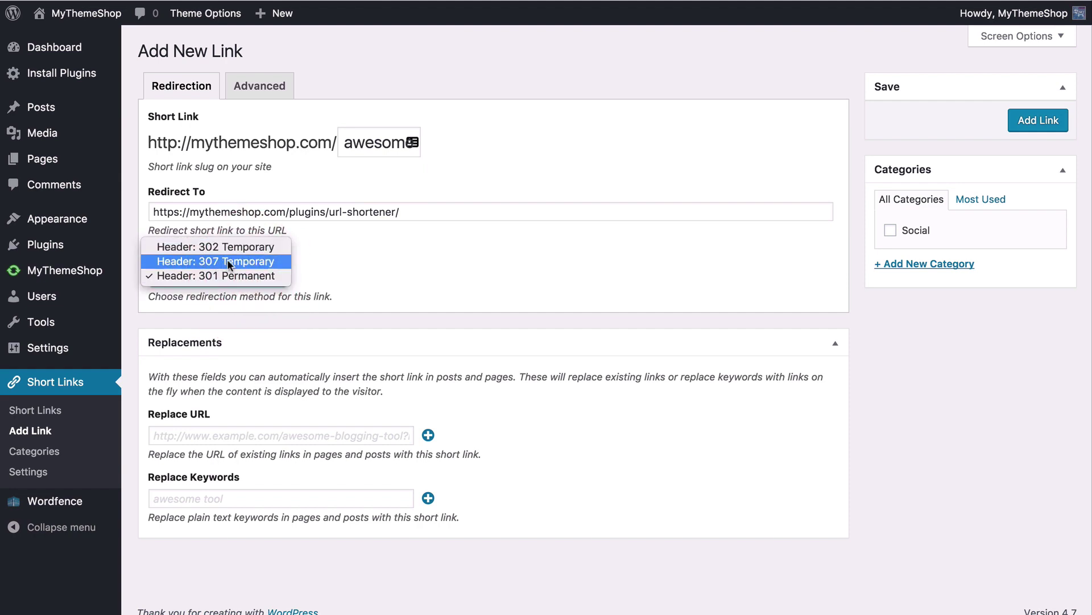
click(239, 275)
- Add replacements for the plugin page URL and the keyword 'URL Shortener'
click(384, 282)
click(183, 436)
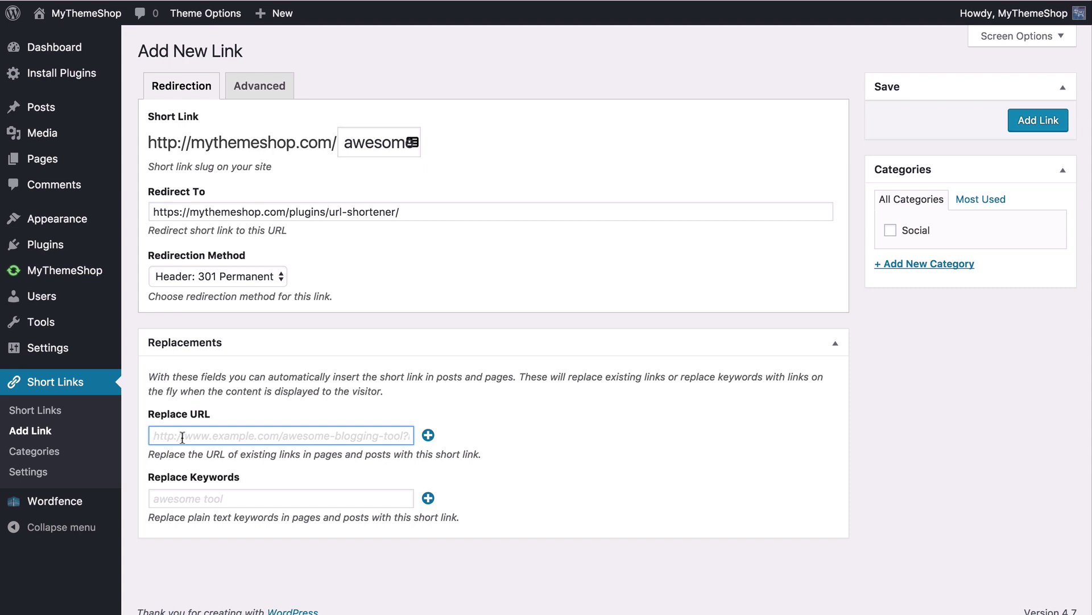
key(Down)
click(536, 430)
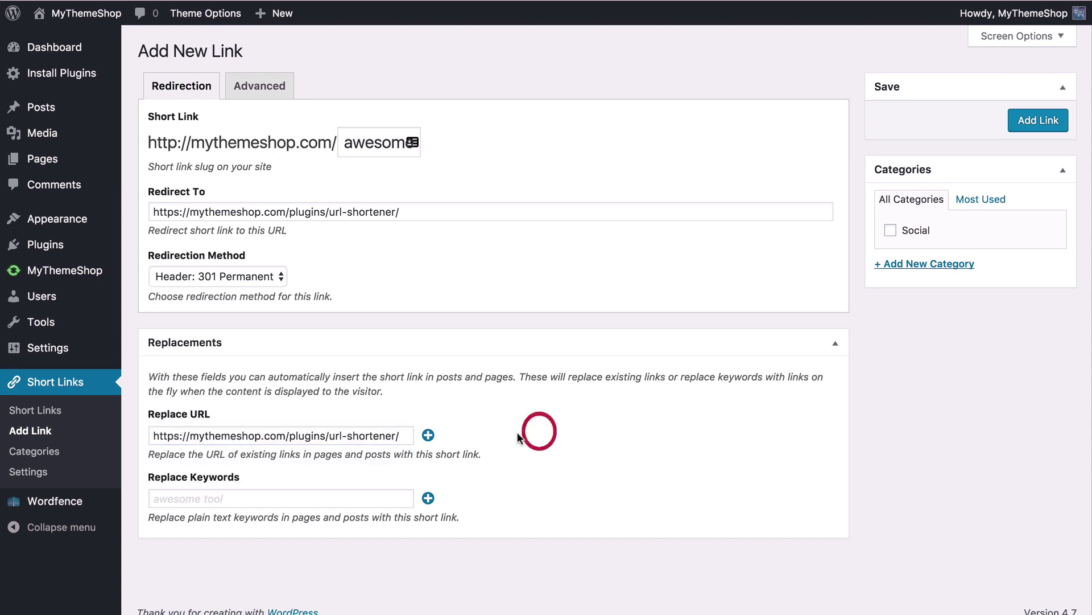
click(223, 493)
text(U)
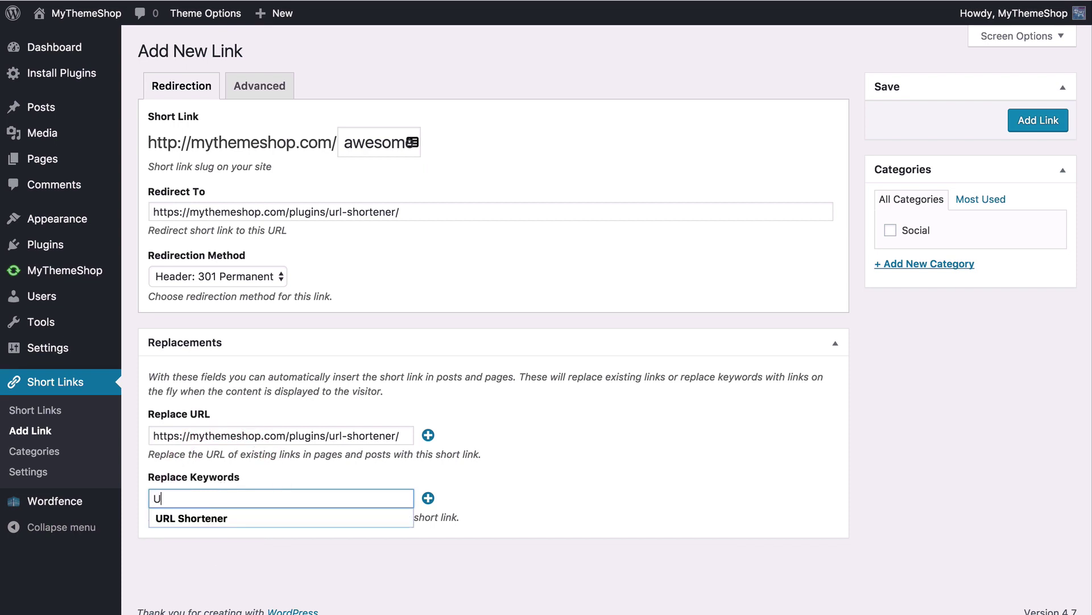
text(RL Shortener)
click(620, 485)
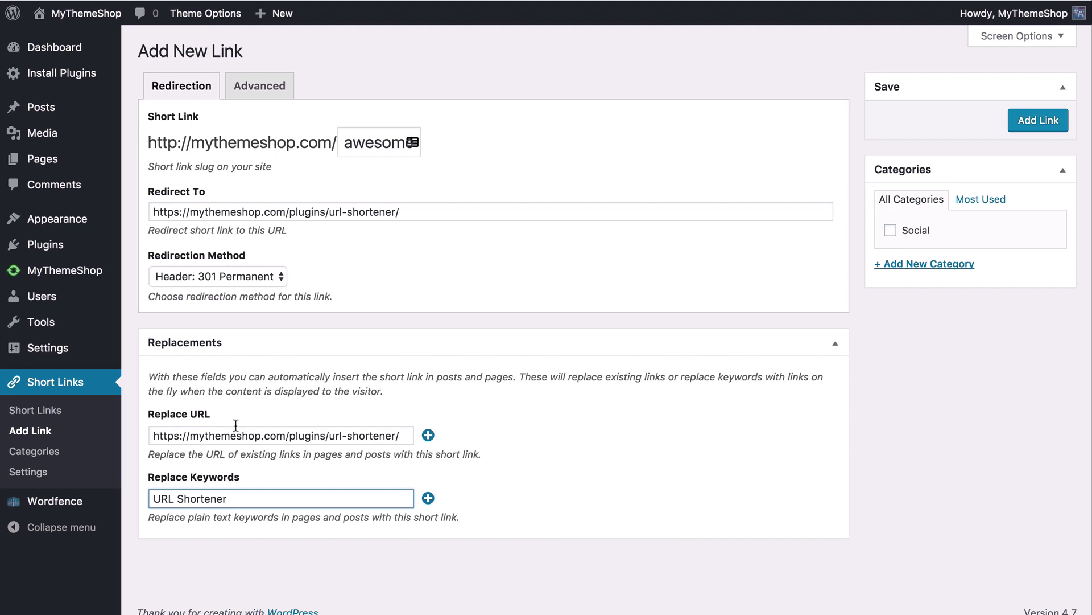
- Save the awesome link and switch its code preview to the HTML anchor tag
click(1040, 120)
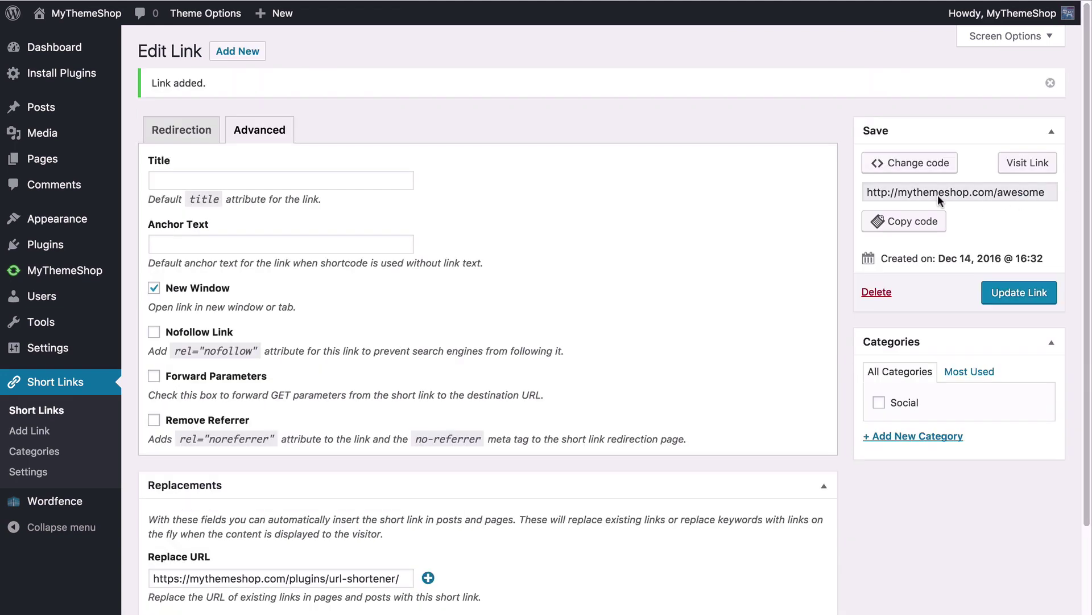
click(935, 194)
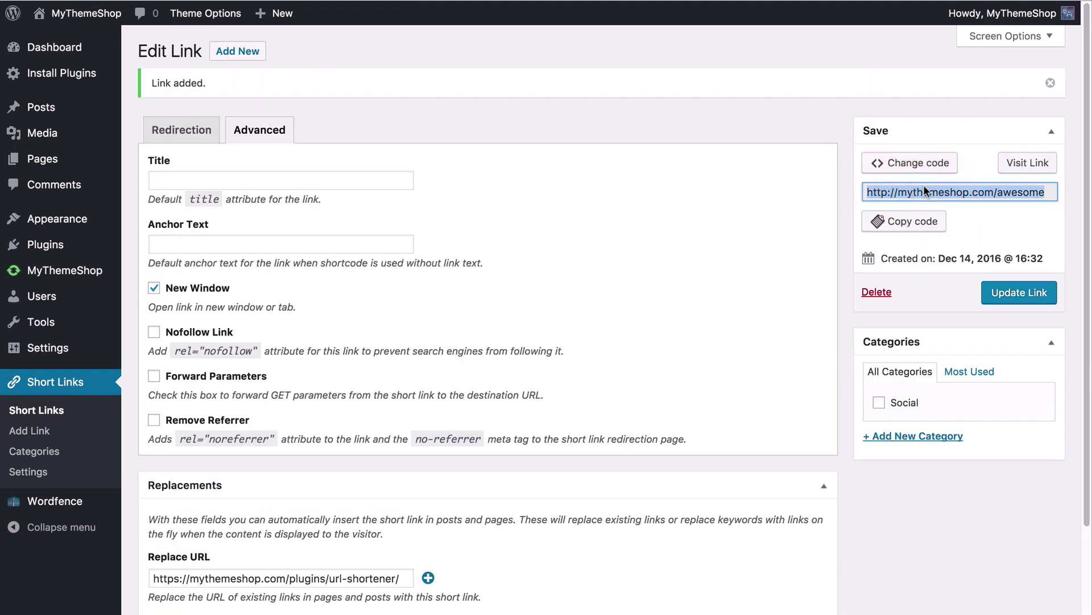
click(906, 166)
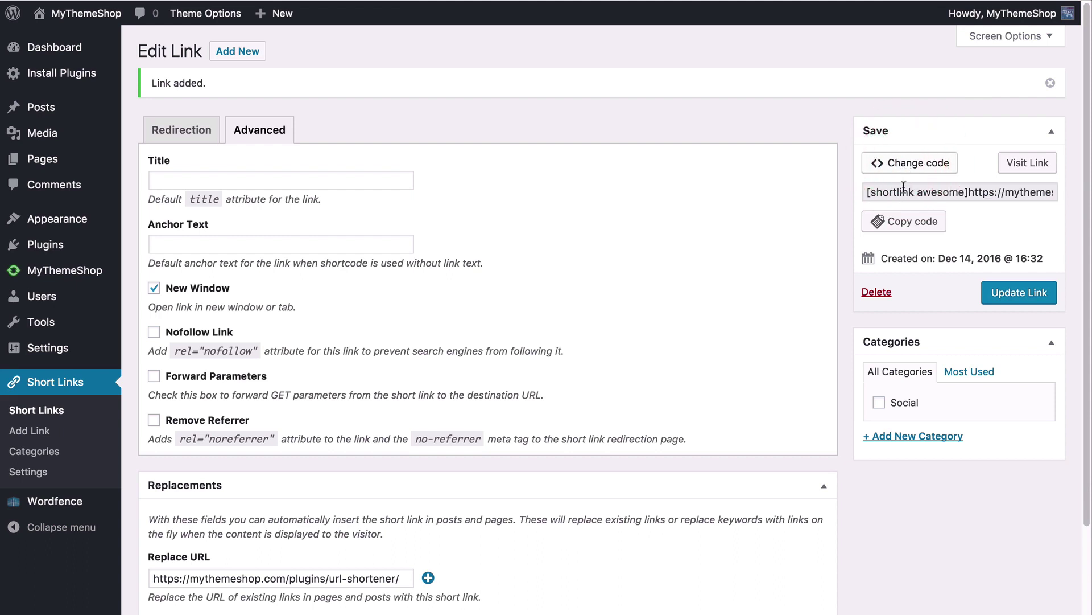
click(901, 164)
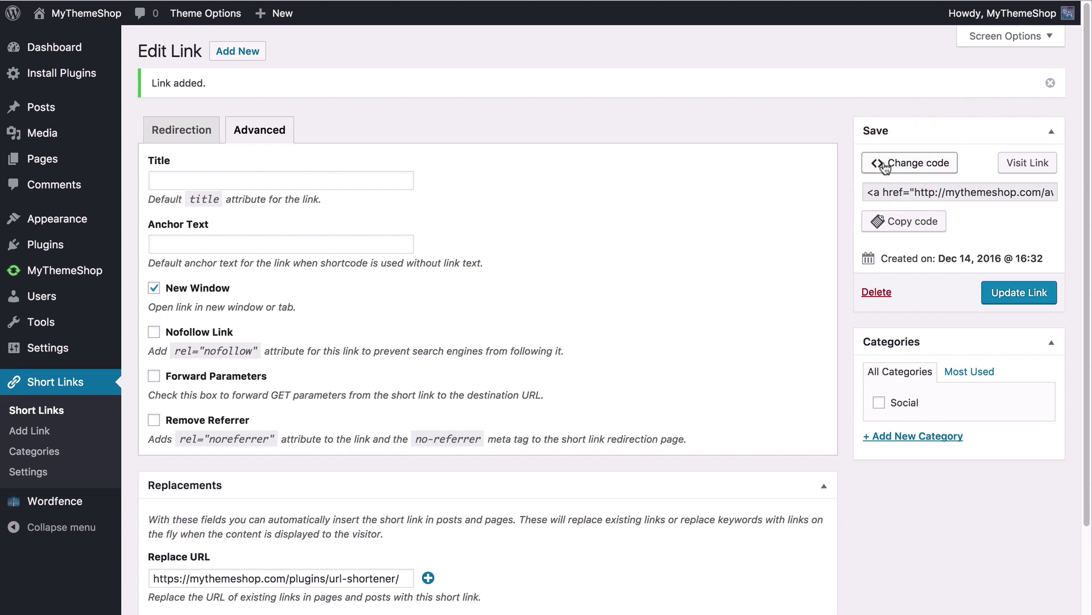
double_click(884, 193)
triple_click(883, 195)
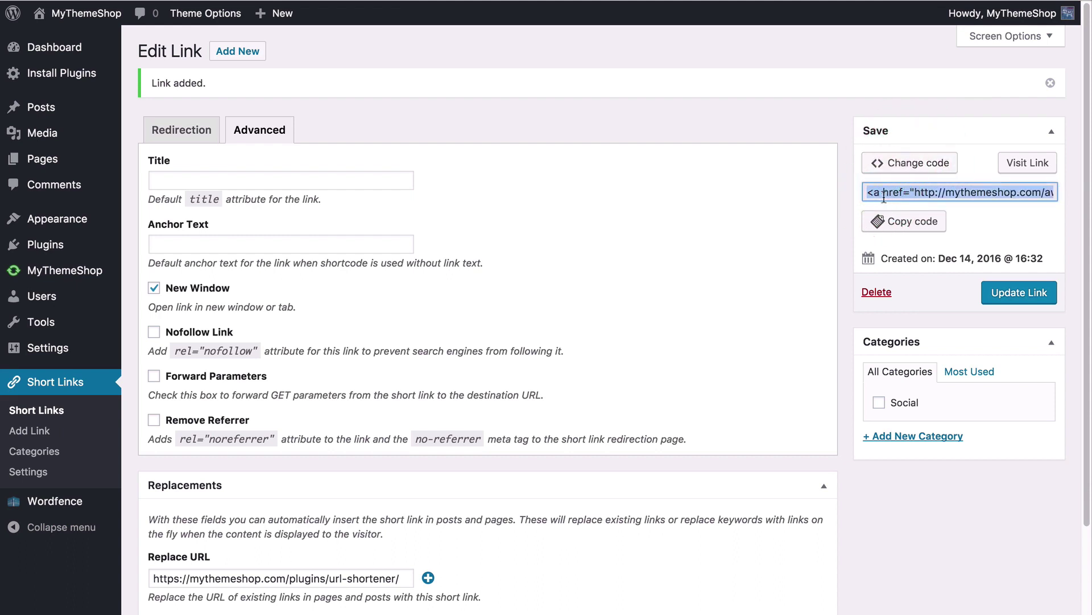
- Review the advanced options, toggling Remove Referrer on and back off
click(750, 157)
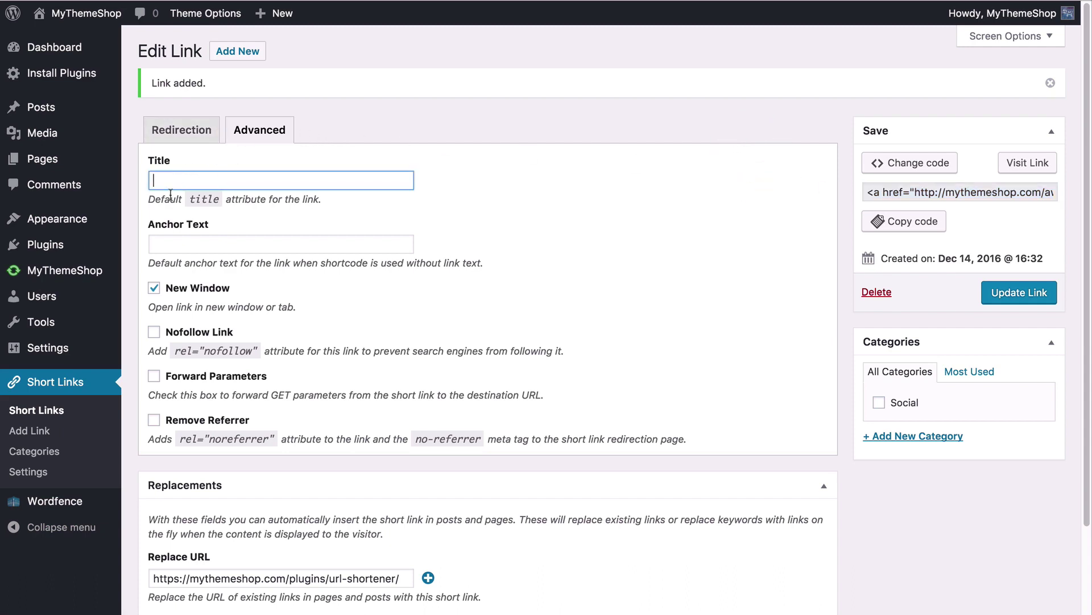
click(169, 244)
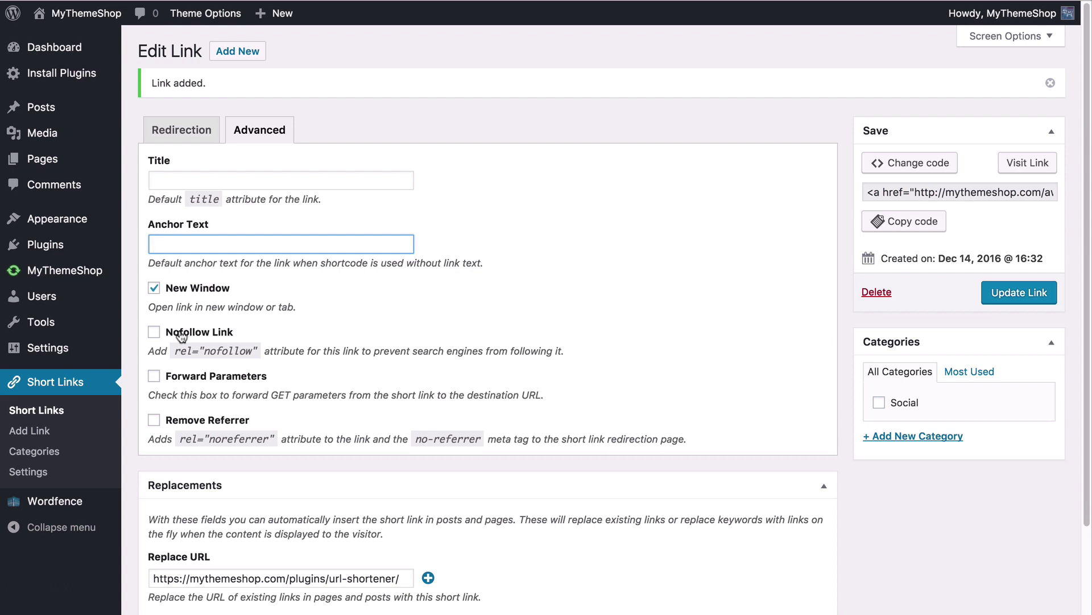
click(181, 352)
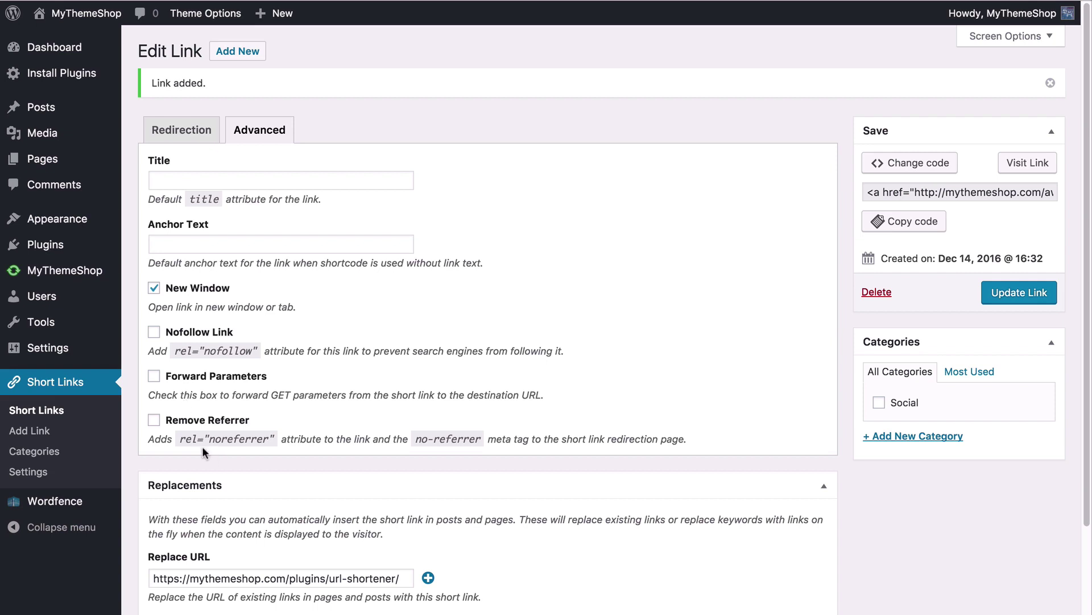
click(193, 424)
click(194, 434)
- Browse Settings and Categories, then return to the Short Links list showing /awesome
click(27, 474)
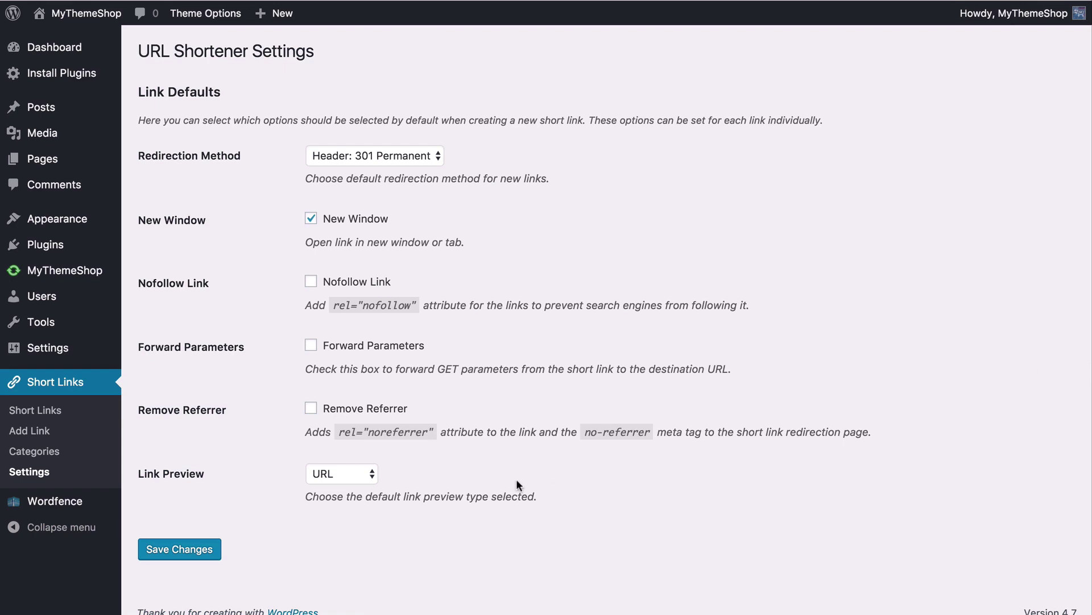
click(43, 455)
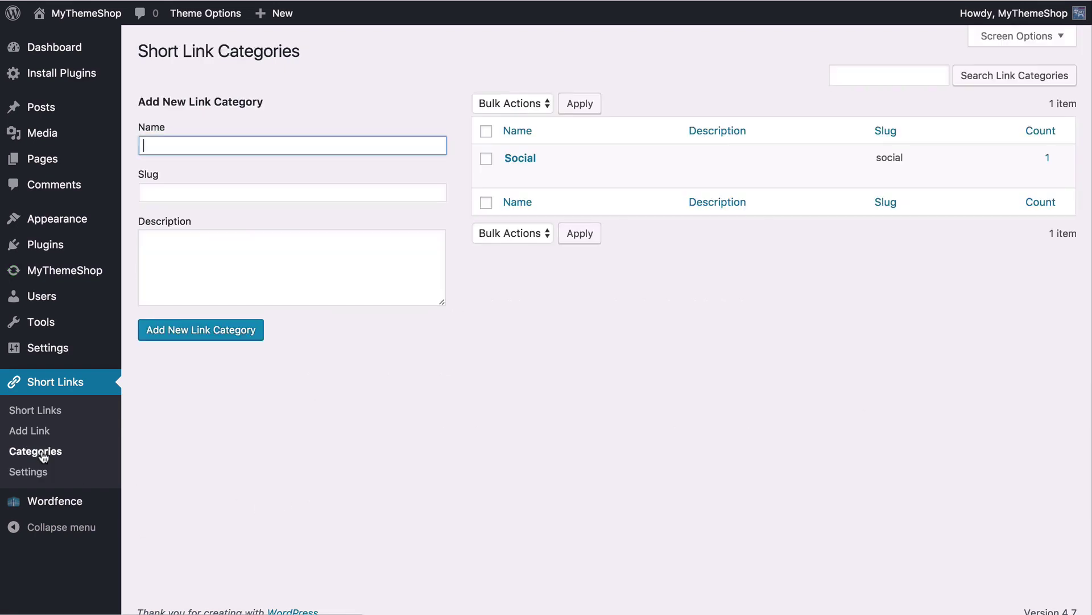
click(39, 412)
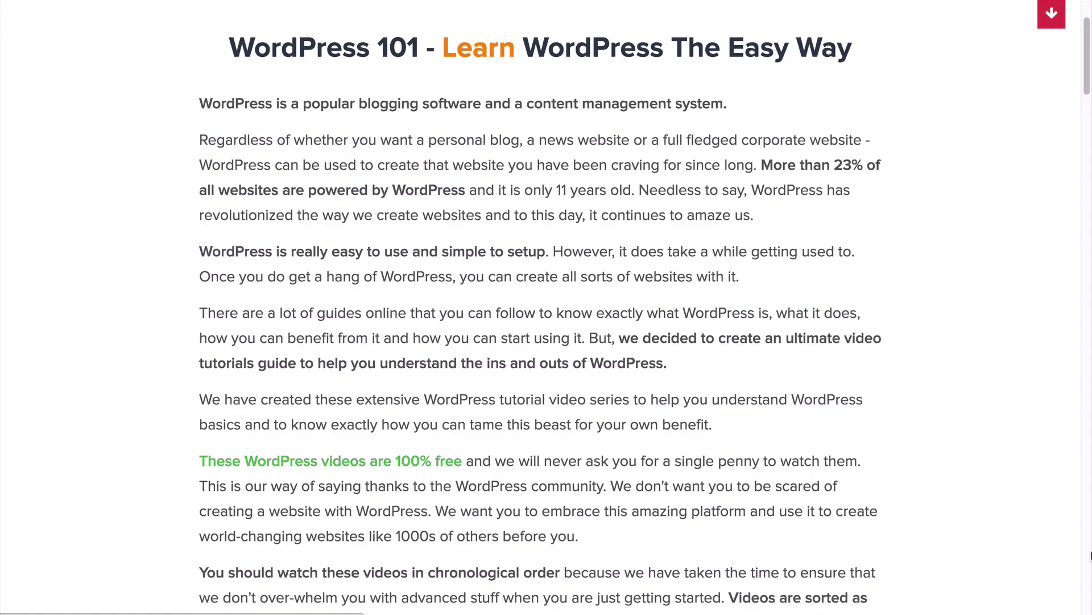
scroll(1091, 555, down, 10)
scroll(1091, 552, down, 11)
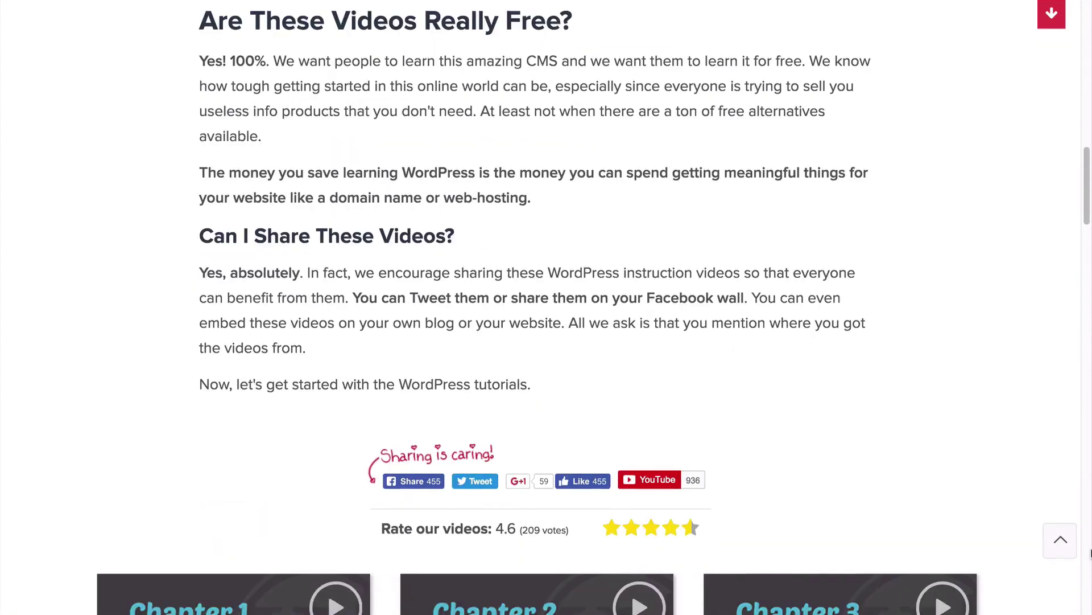
scroll(1091, 555, down, 1)
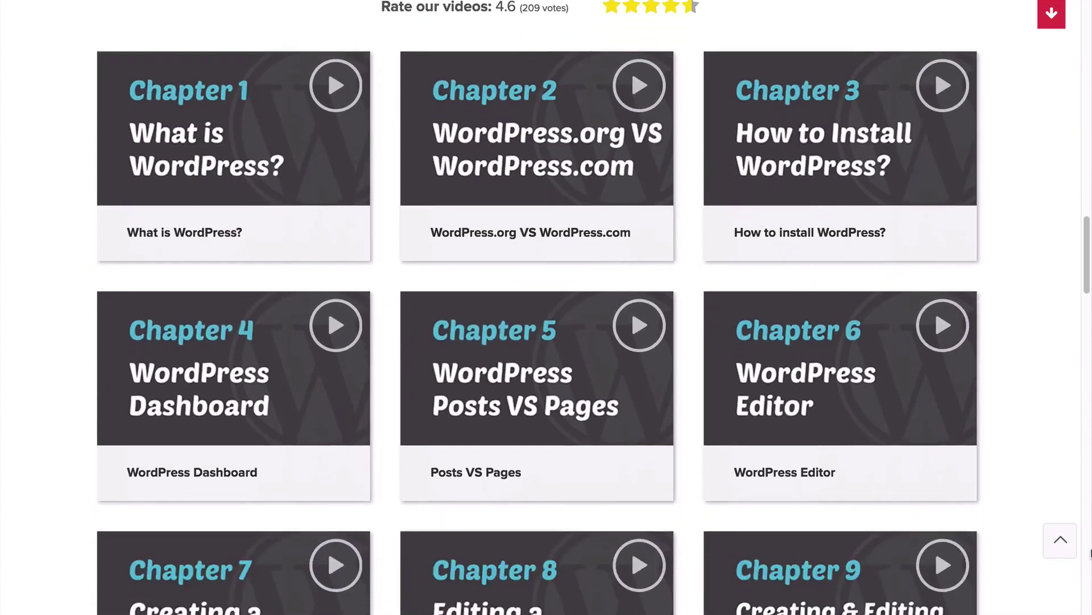
scroll(1090, 555, down, 2)
scroll(1091, 555, down, 15)
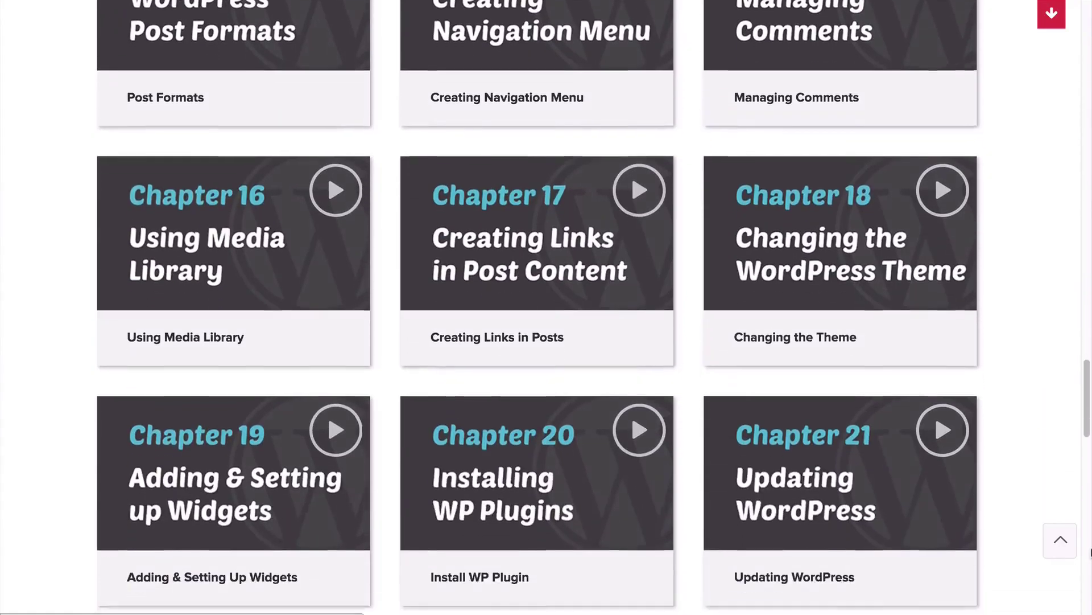
scroll(1091, 551, down, 2)
click(1090, 551)
scroll(1091, 551, down, 5)
scroll(1091, 552, down, 6)
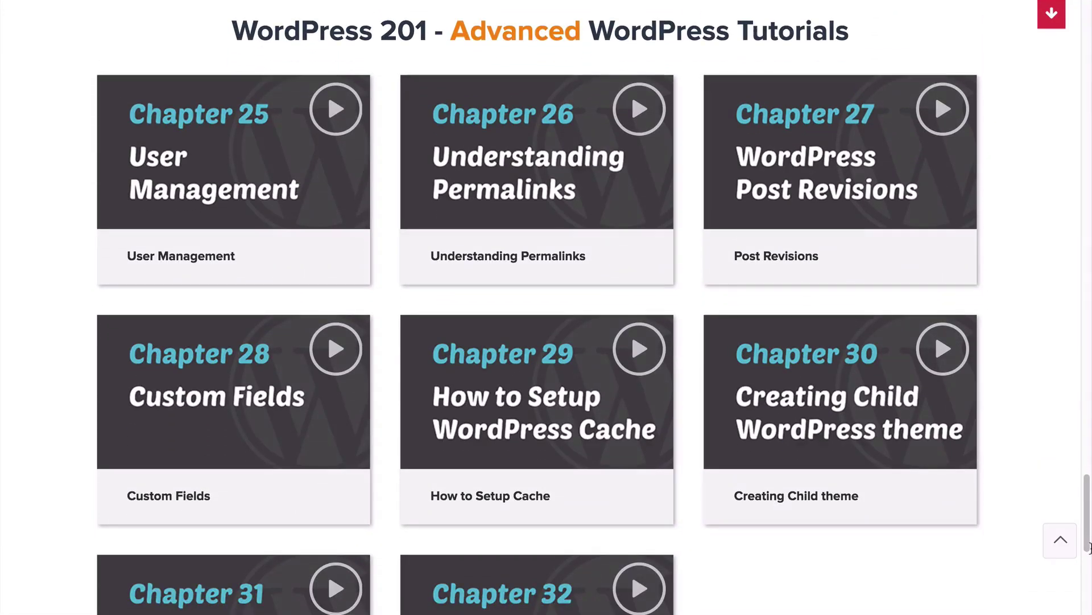
scroll(1089, 548, down, 1)
scroll(1089, 547, up, 1)
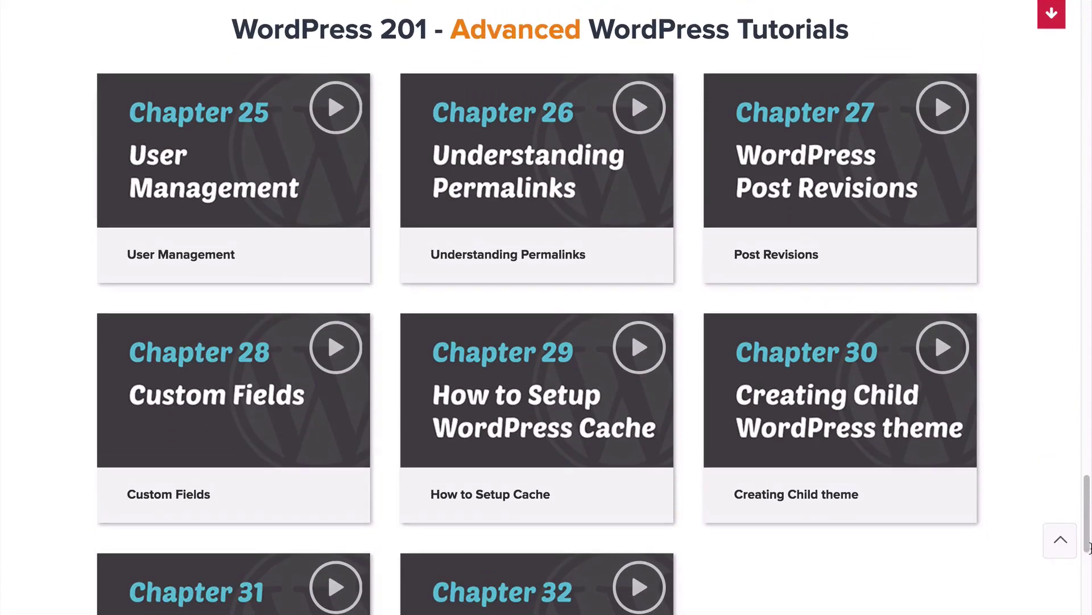
click(1060, 539)
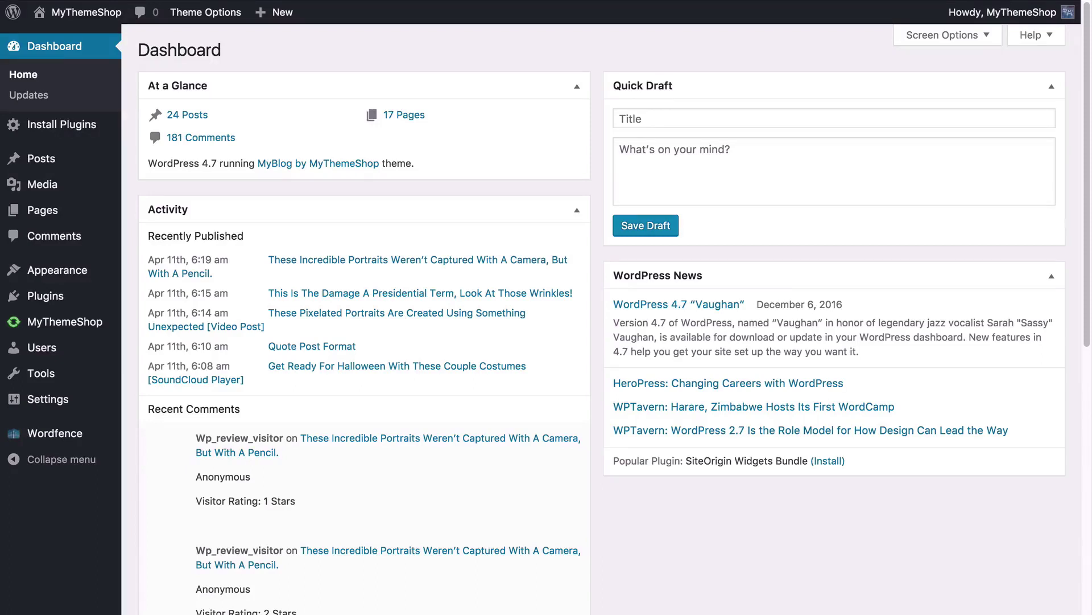
- Search the plugin directory for 'url shortener'
mouse_move(57, 300)
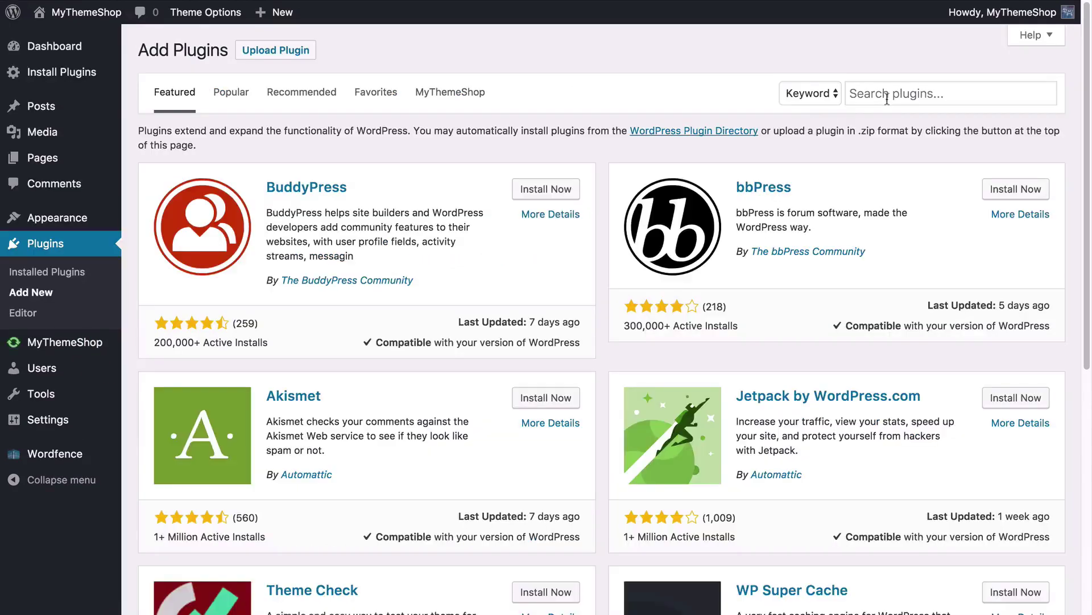
click(910, 94)
text(url shortener)
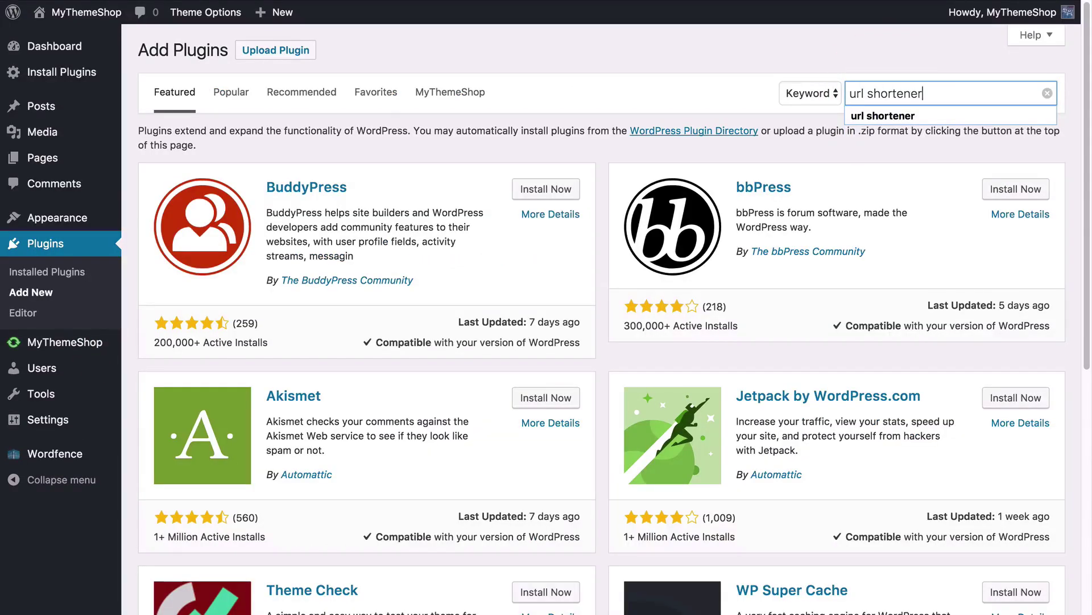
key(Return)
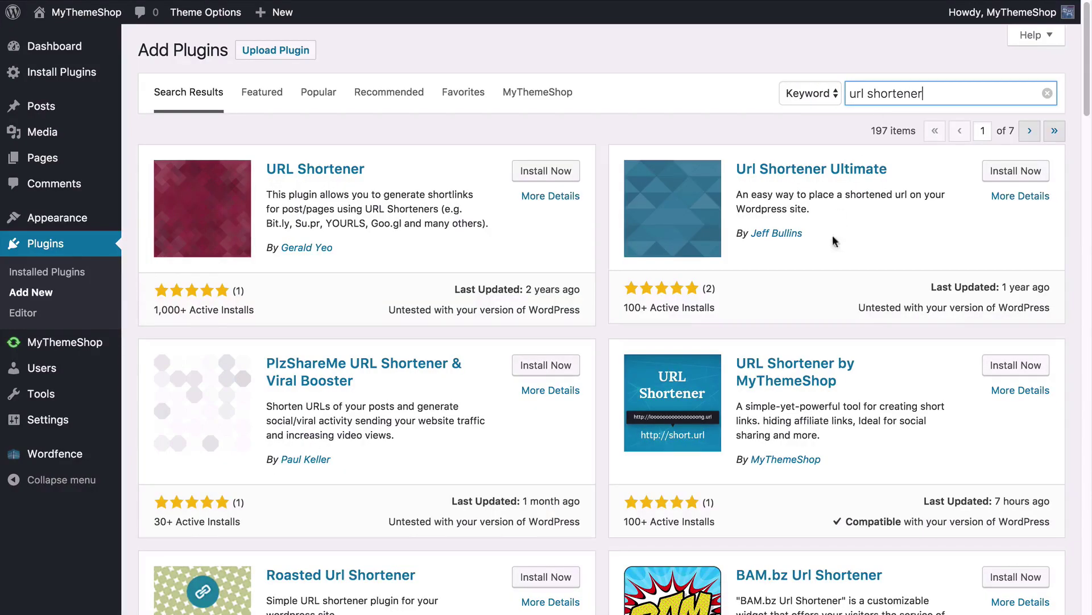
- Install and activate URL Shortener by MyThemeShop from the results
scroll(821, 281, down, 3)
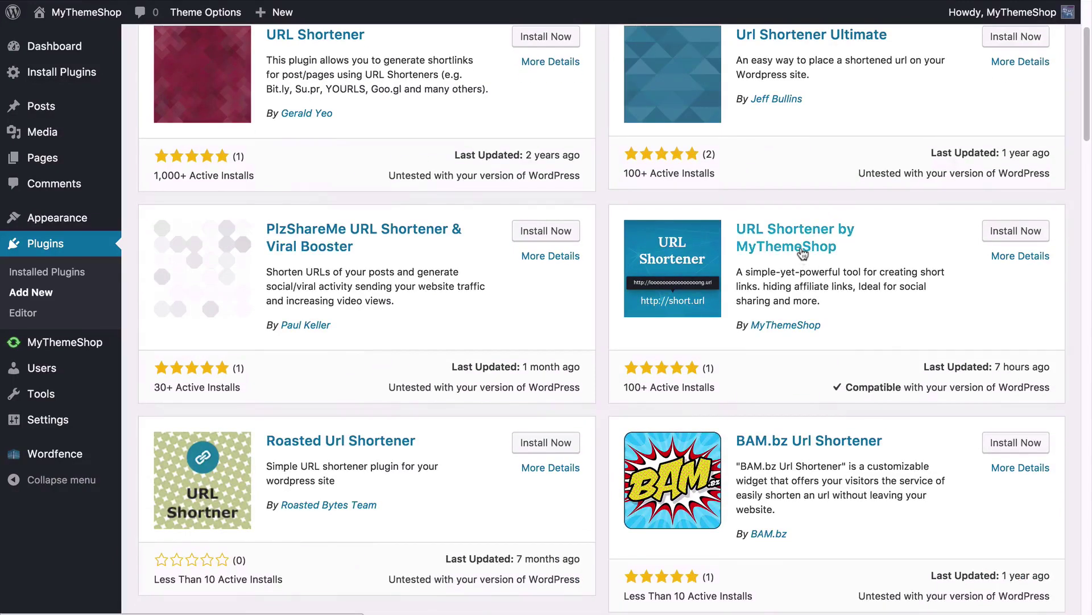
click(1015, 233)
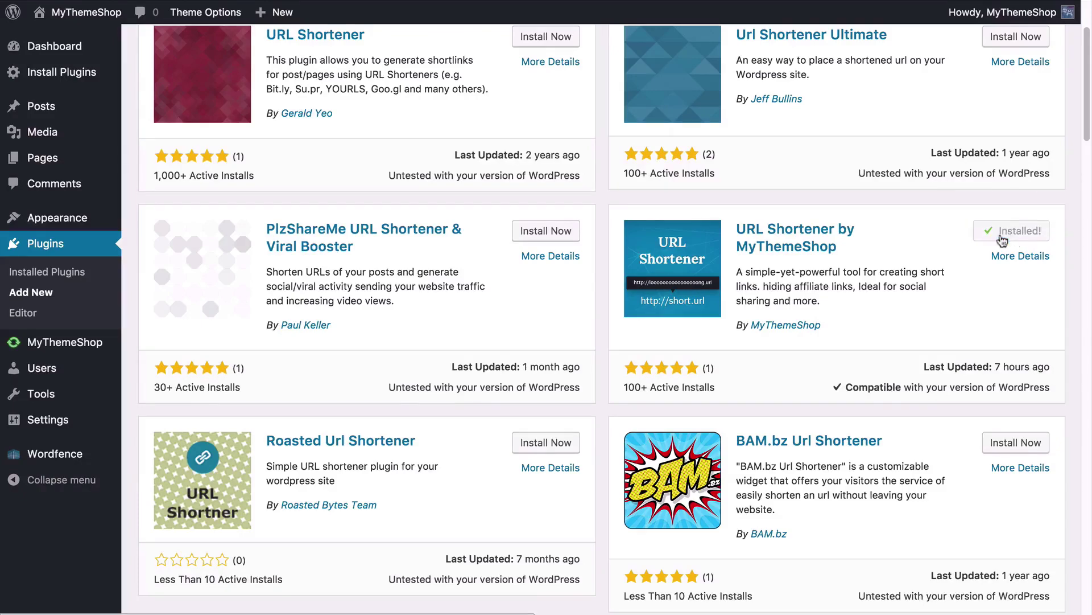
click(1012, 238)
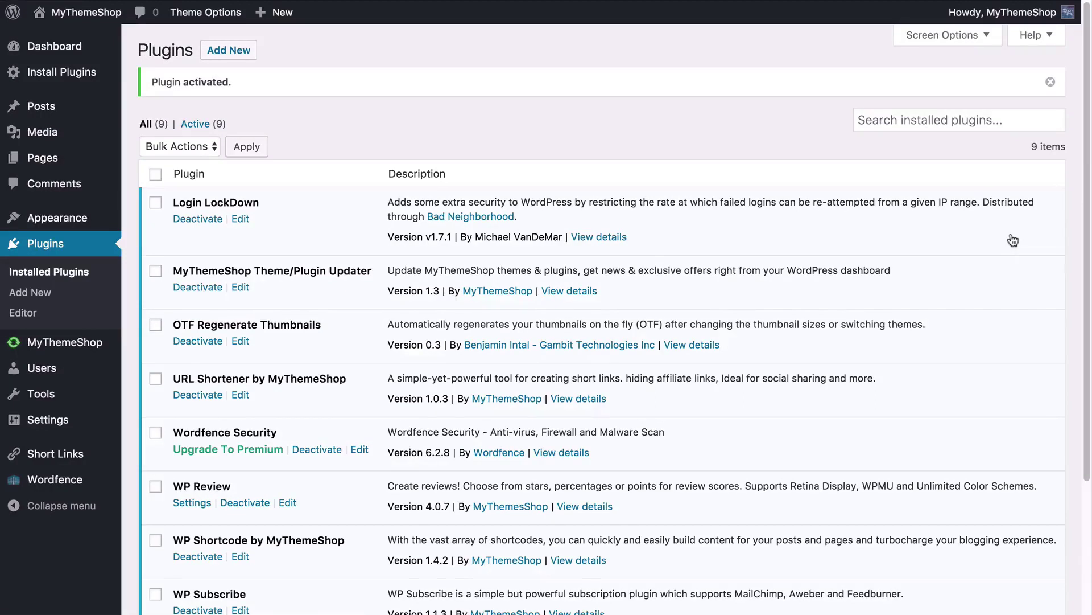
- Go from the Short Links list to the URL Shortener Settings page
mouse_move(60, 455)
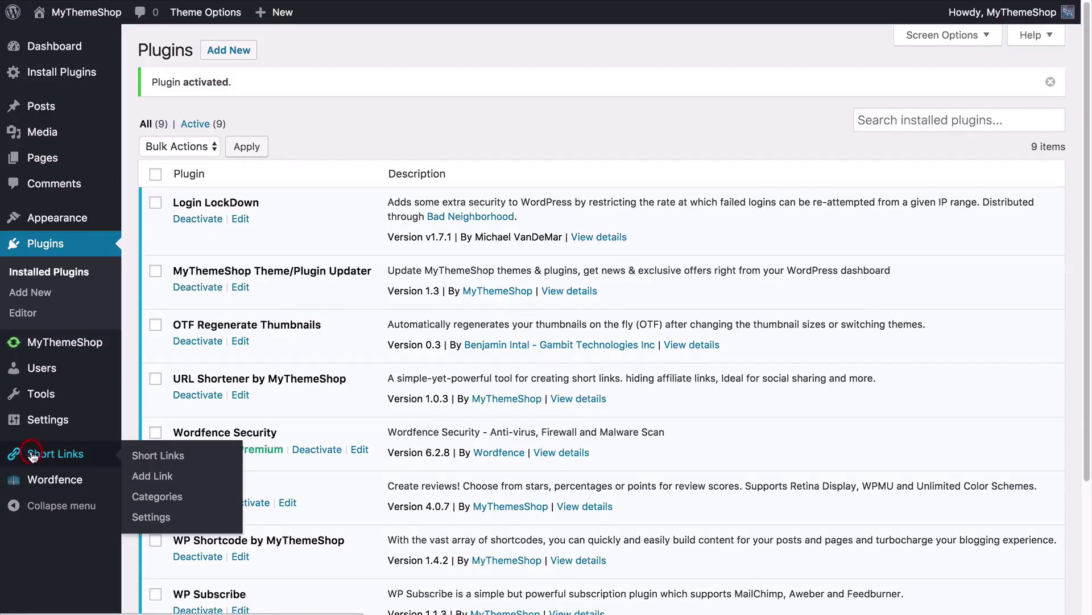
click(33, 455)
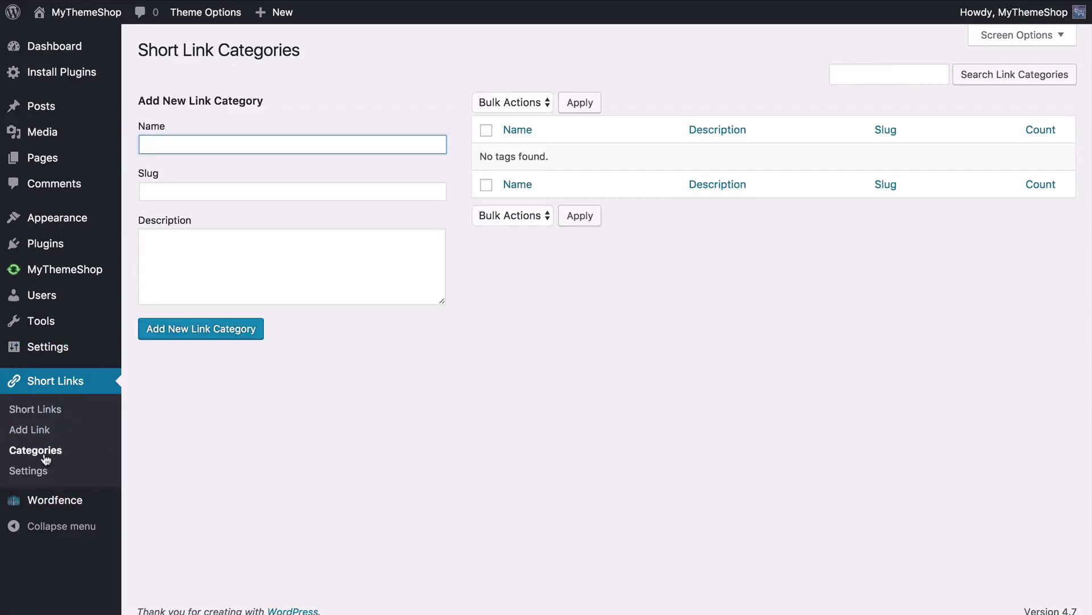
click(40, 472)
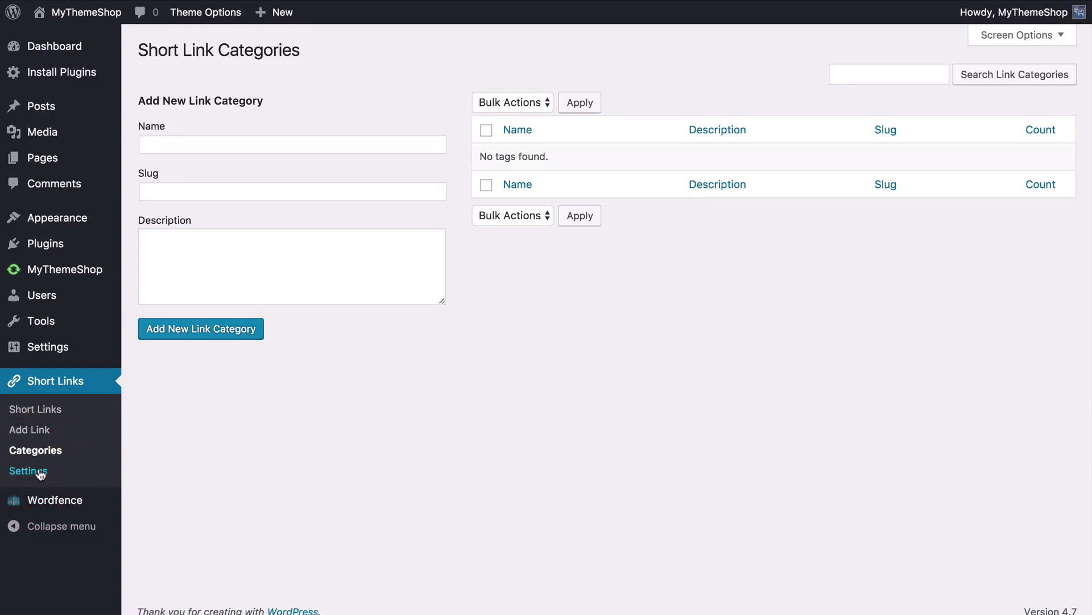
click(40, 472)
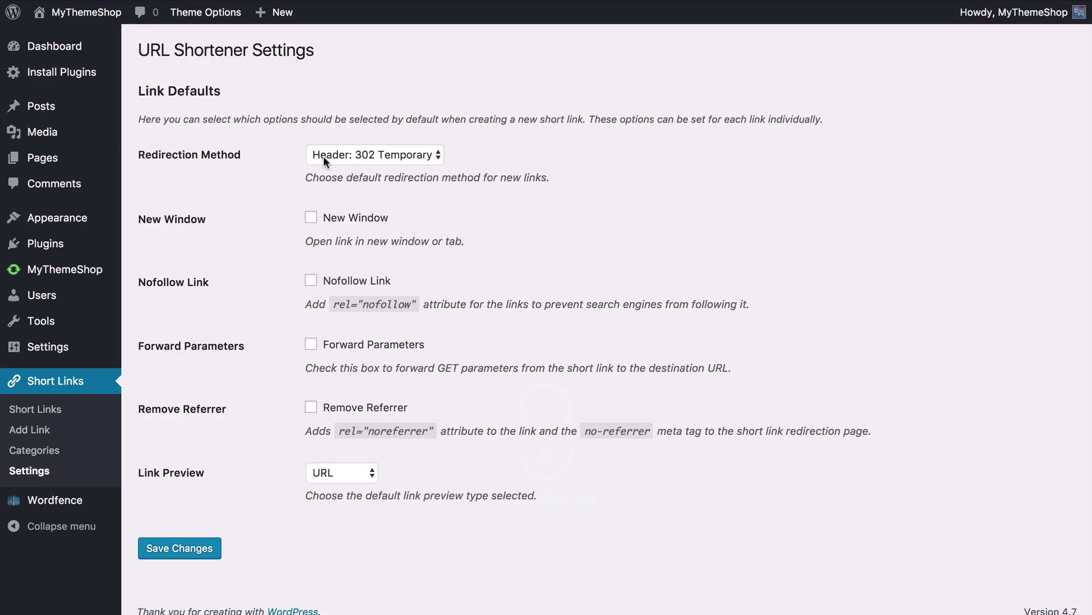
- Choose Header: 301 Permanent as the default redirection method
click(356, 155)
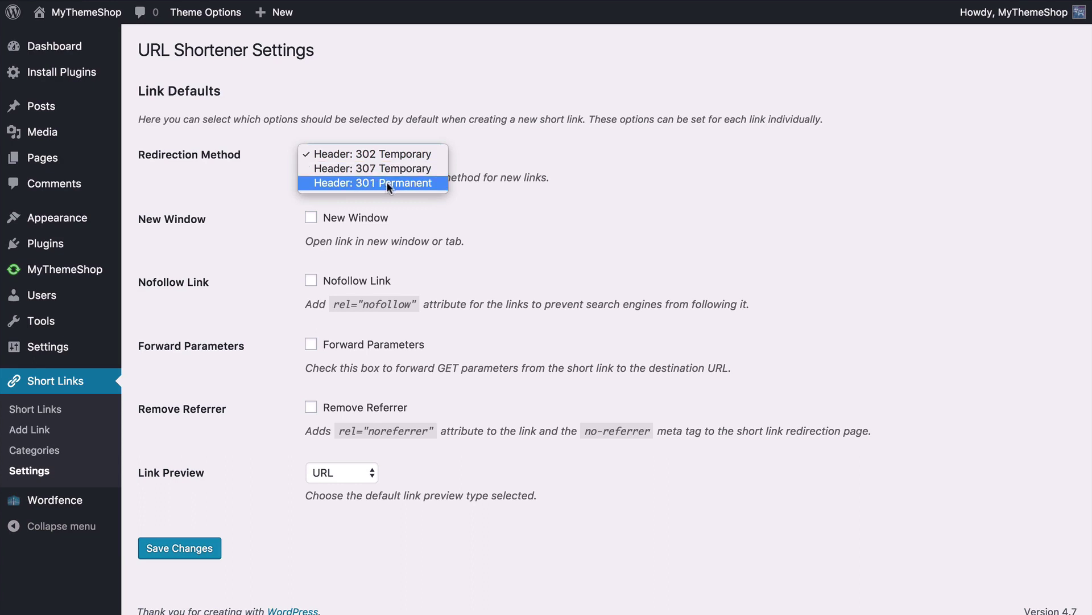
click(387, 182)
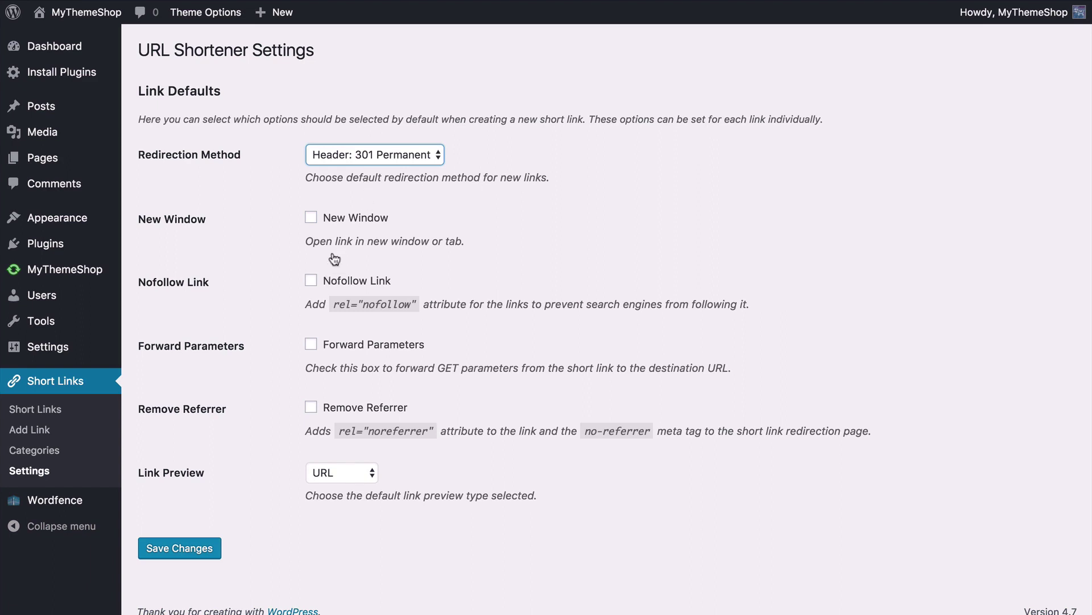
- Tick New Window, Nofollow Link, Forward Parameters and Remove Referrer as link defaults
click(348, 174)
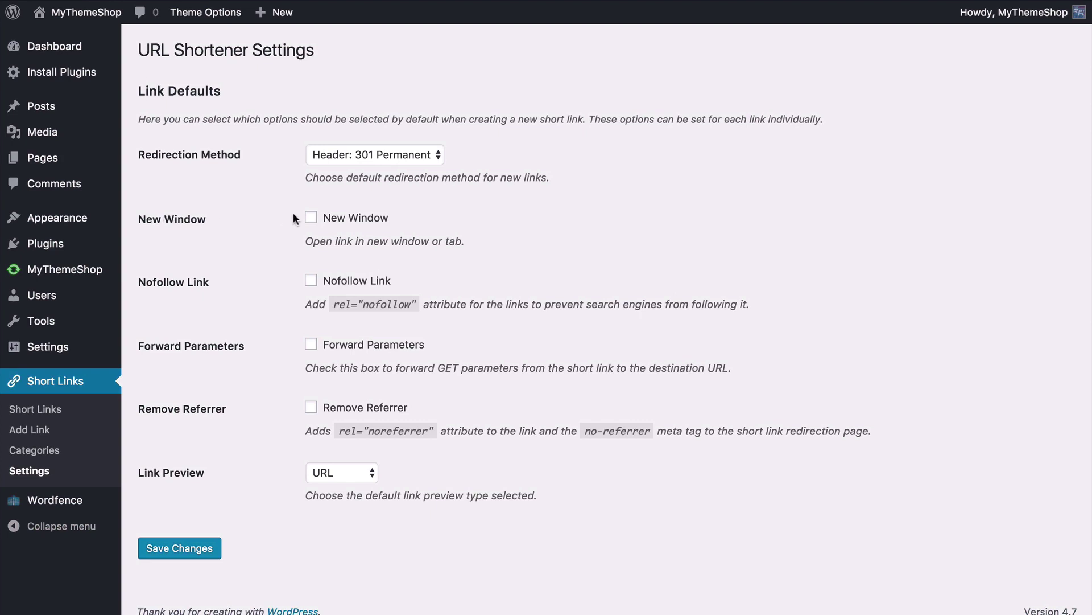
click(312, 218)
click(311, 282)
click(311, 345)
click(312, 344)
click(312, 345)
click(281, 346)
click(311, 407)
- Keep URL preview, untick Remove Referrer, Forward Parameters and Nofollow Link, and save
click(259, 438)
click(333, 476)
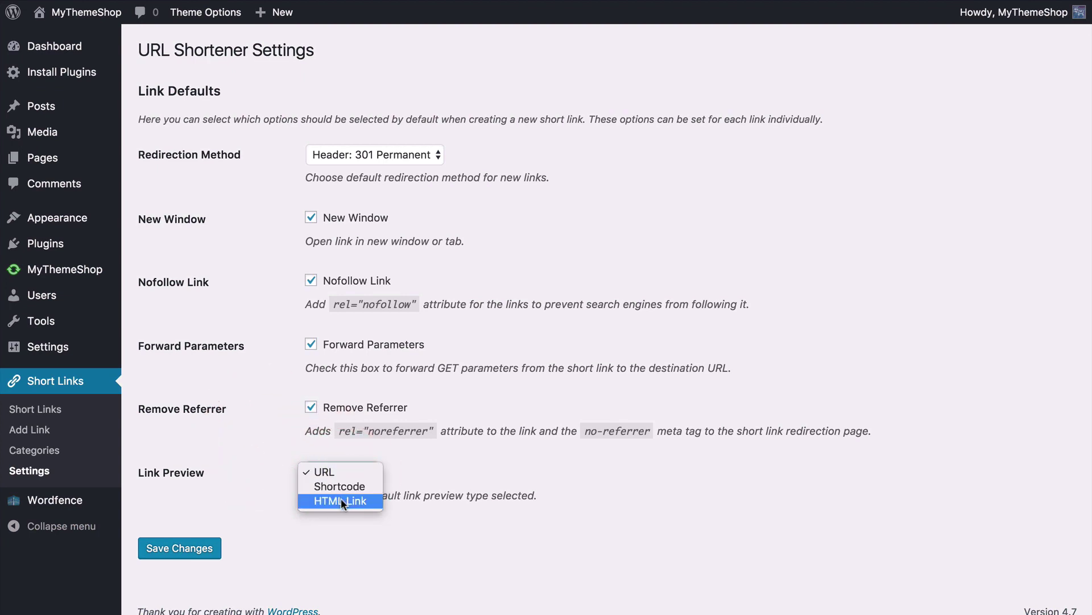
click(261, 481)
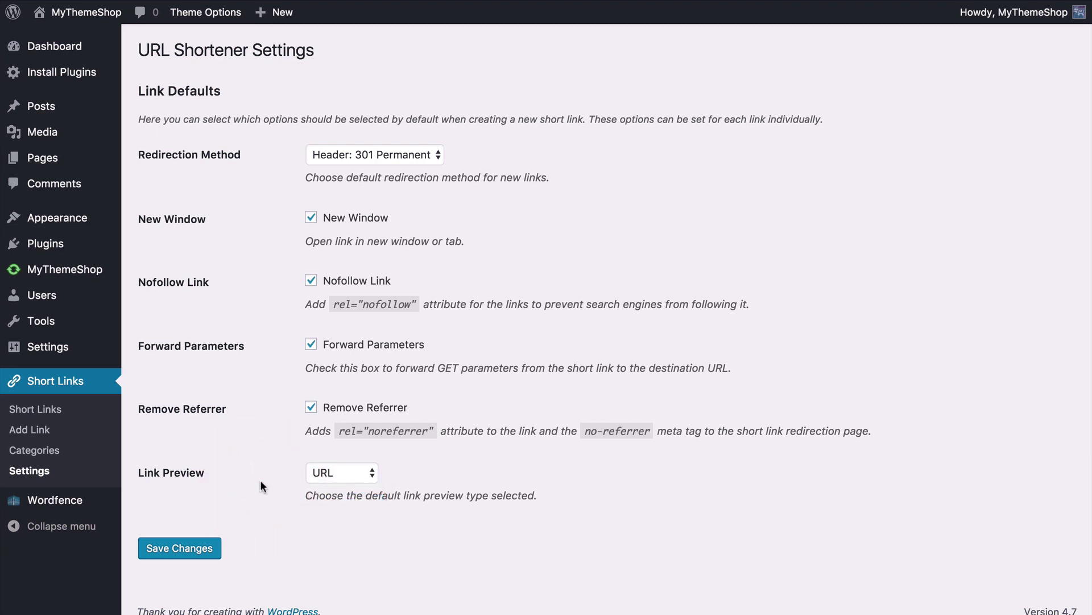
click(311, 408)
click(311, 344)
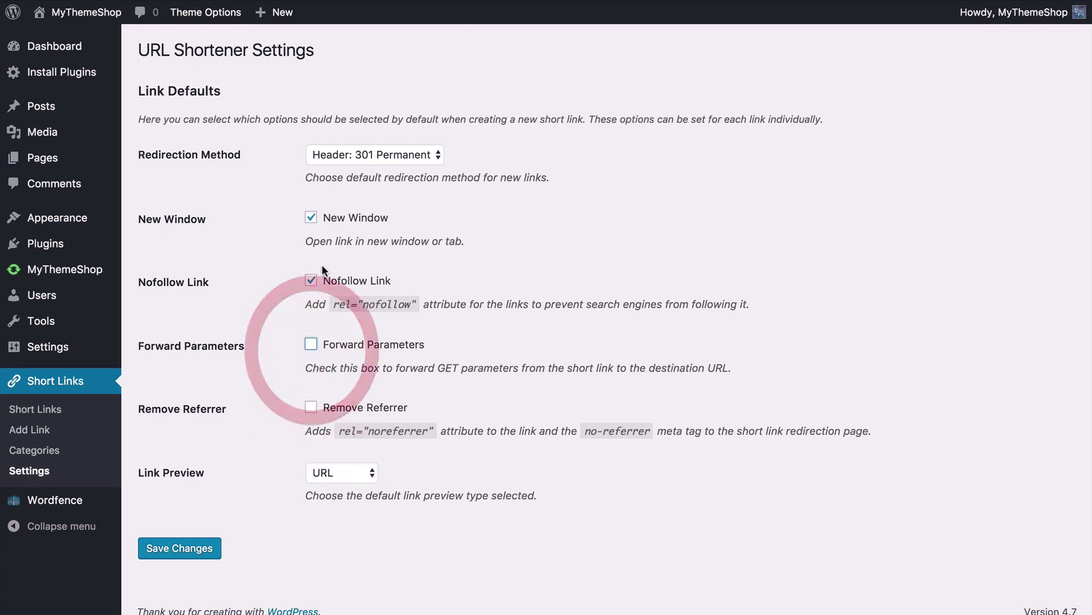
click(311, 280)
click(165, 545)
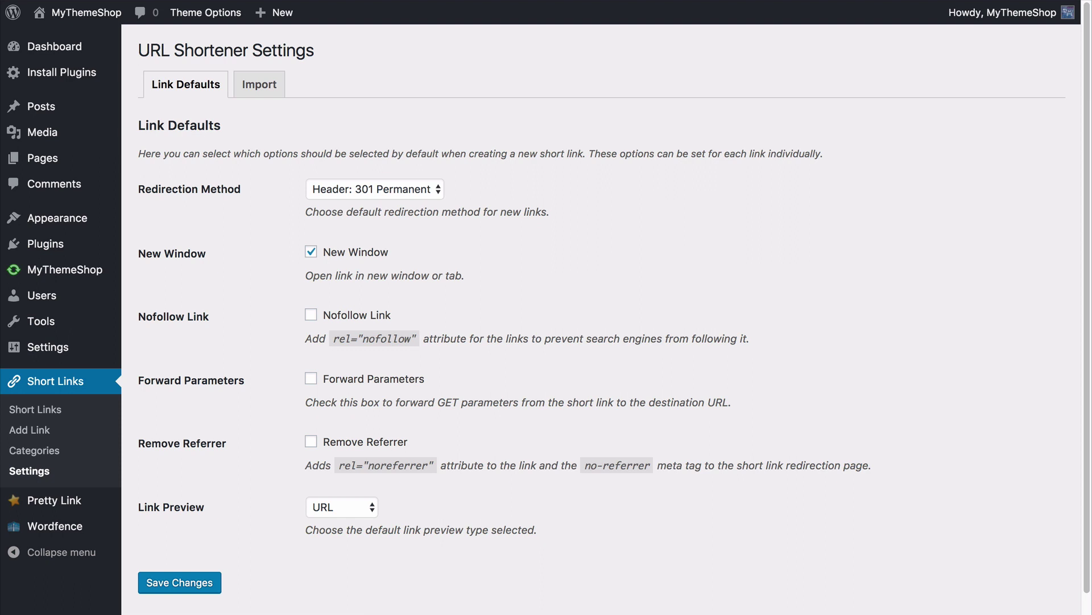
- Import Pretty Link links with groups as categories, unsupported redirects as 301 Permanent
click(260, 94)
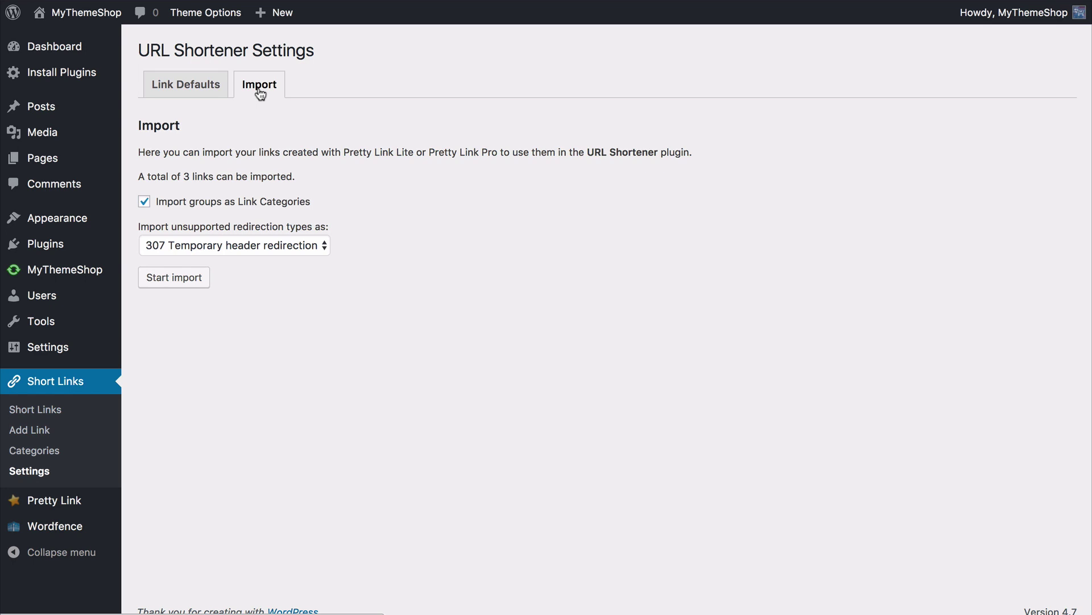
click(182, 208)
click(145, 201)
click(231, 246)
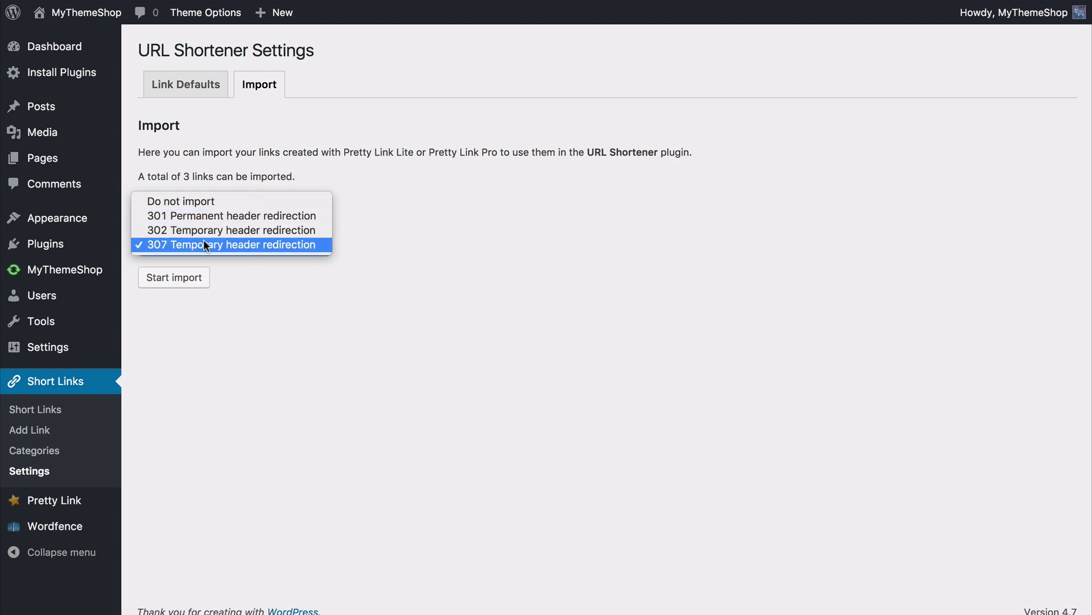
click(203, 215)
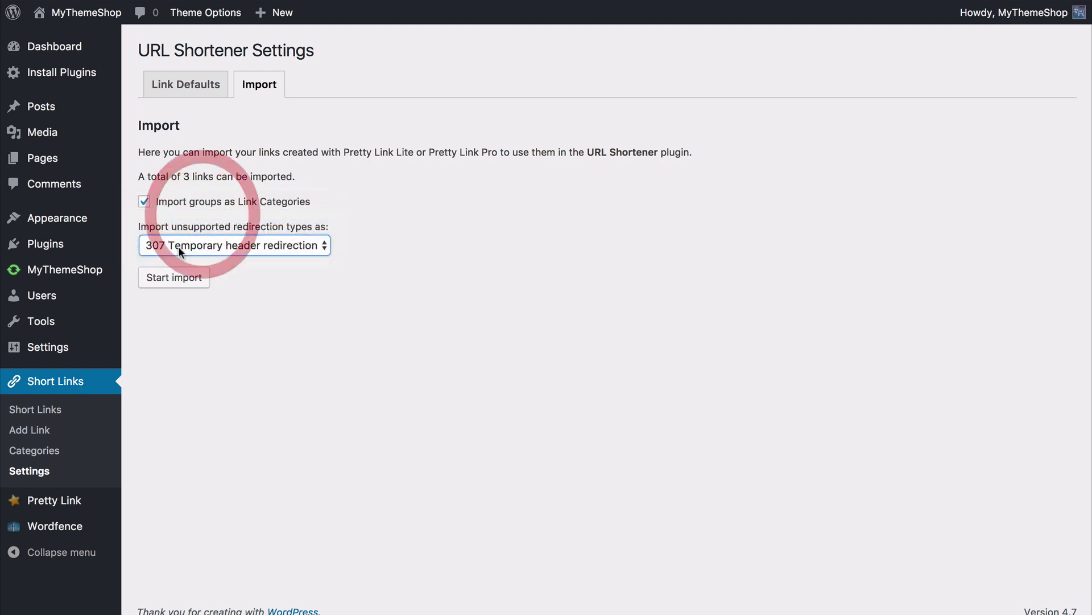
click(236, 276)
click(176, 279)
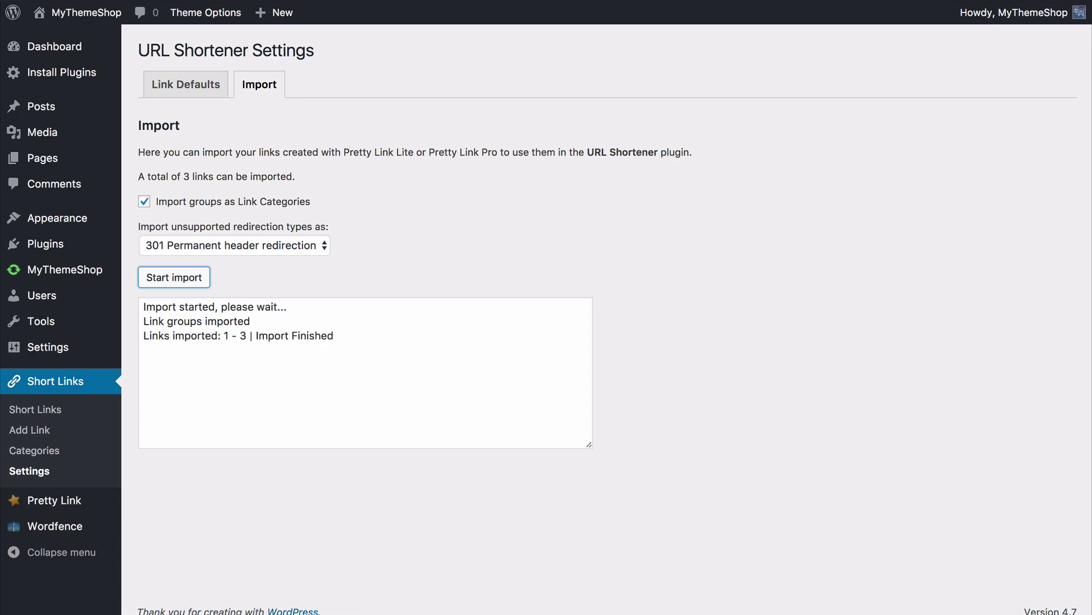
- Bulk-delete all three short links /tw, /aff and /url from the Short Links list
click(35, 409)
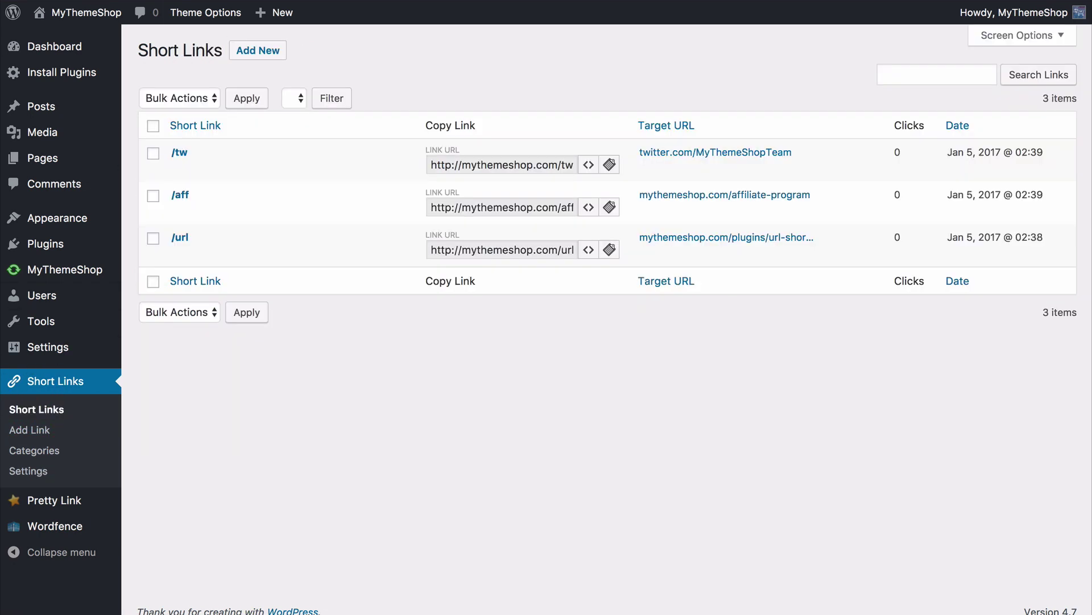
mouse_move(279, 166)
click(153, 125)
click(173, 96)
click(171, 112)
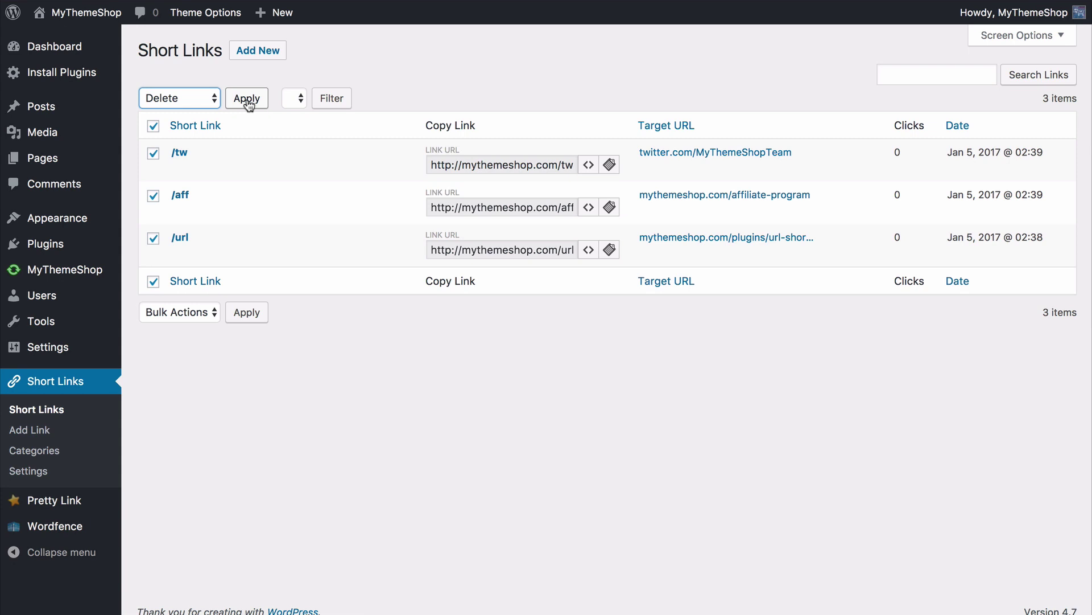
click(248, 100)
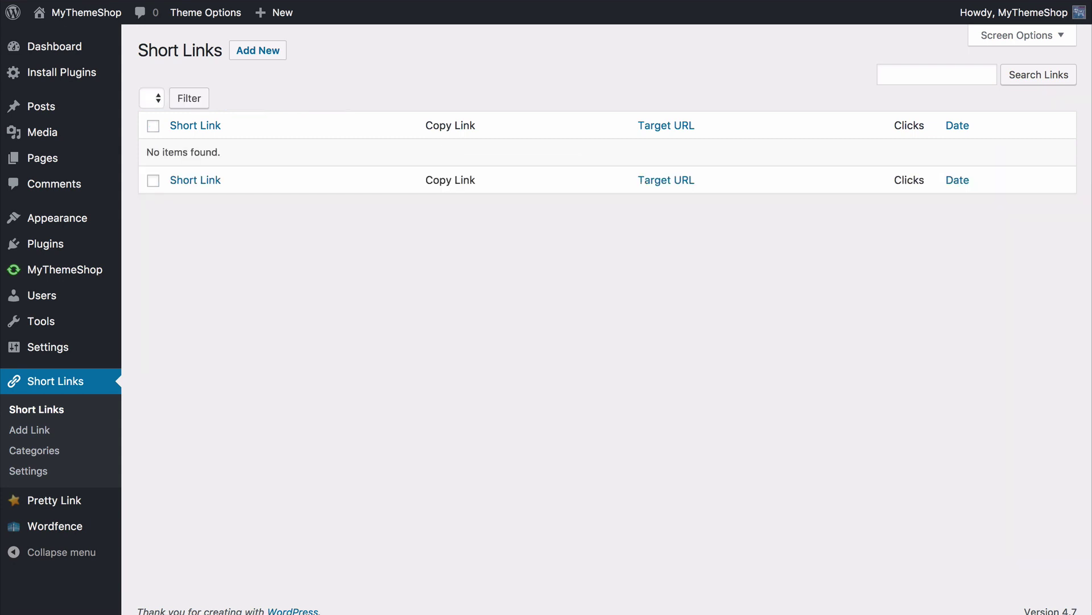
- Create a short link with slug tweet, redirecting to the pasted Twitter share URL via 307 Temporary
click(261, 55)
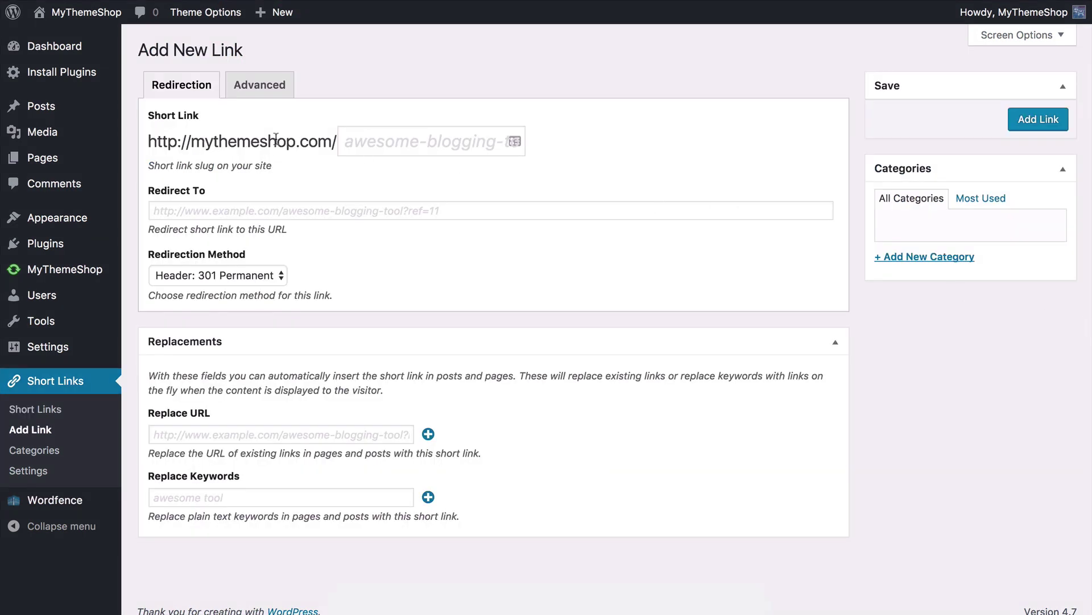
click(396, 140)
text(tweet)
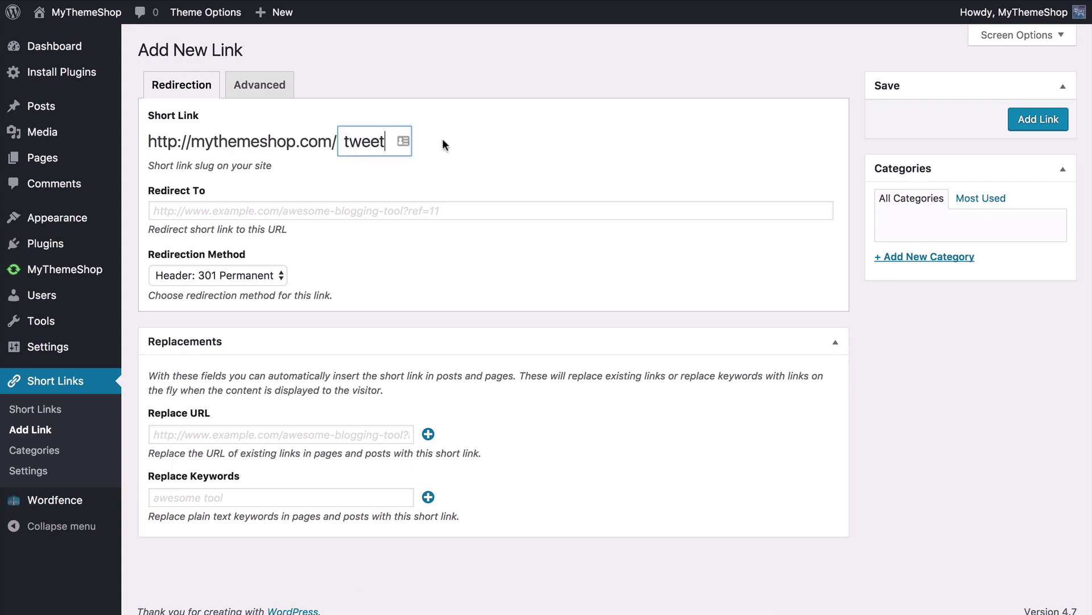
click(513, 144)
click(200, 209)
key(super+v)
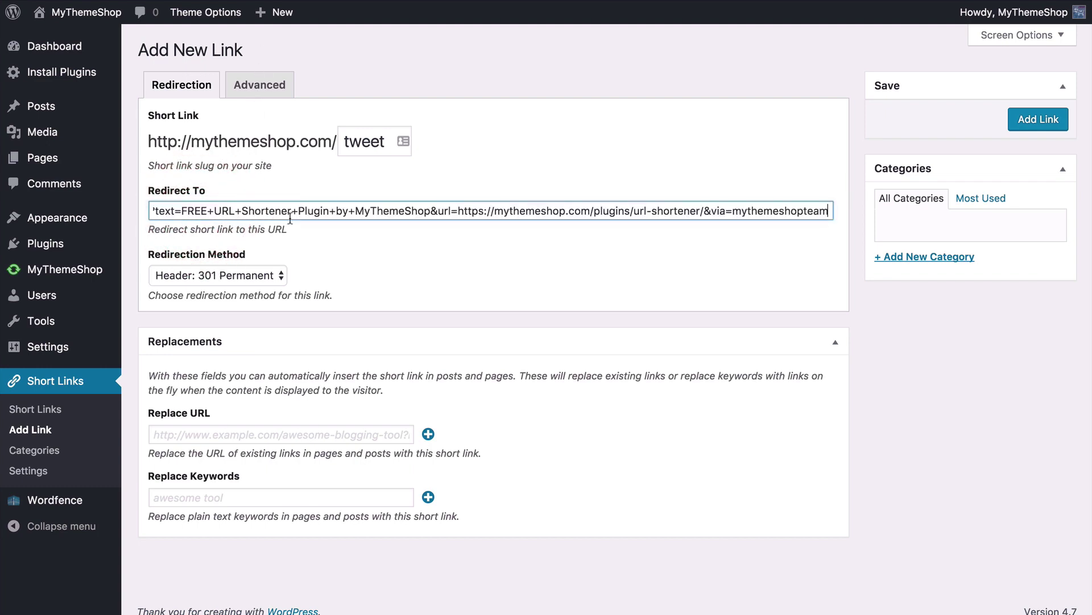
drag(254, 211, 80, 211)
click(290, 215)
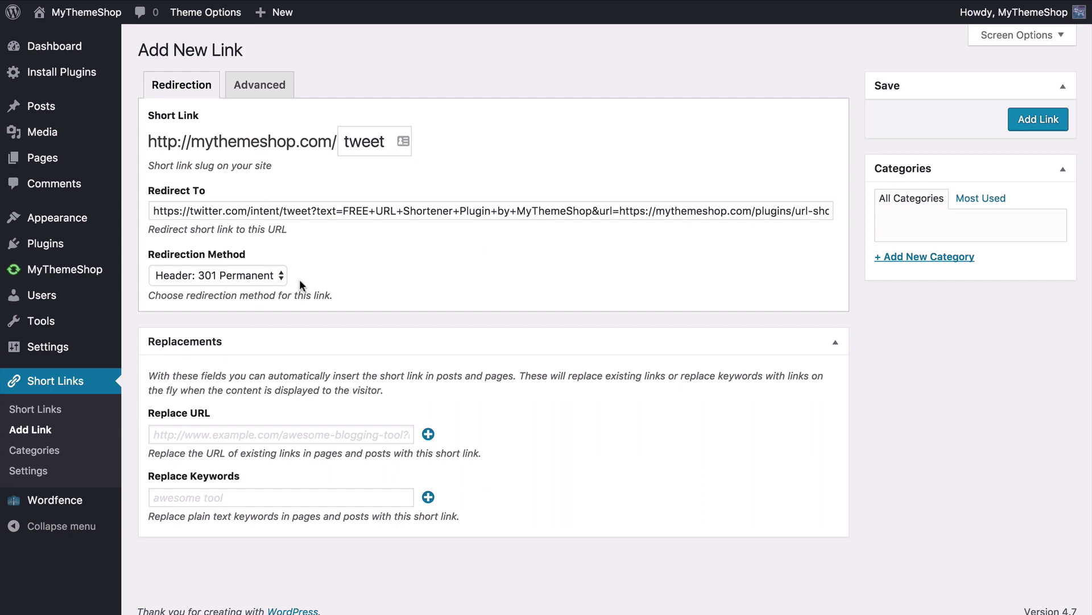
click(212, 273)
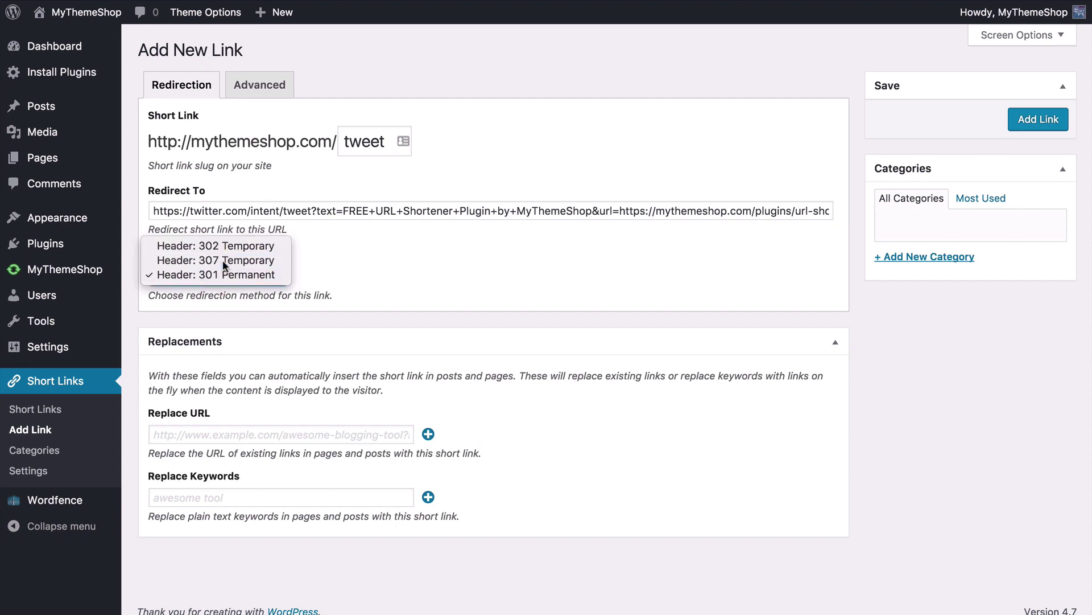
click(223, 260)
click(319, 276)
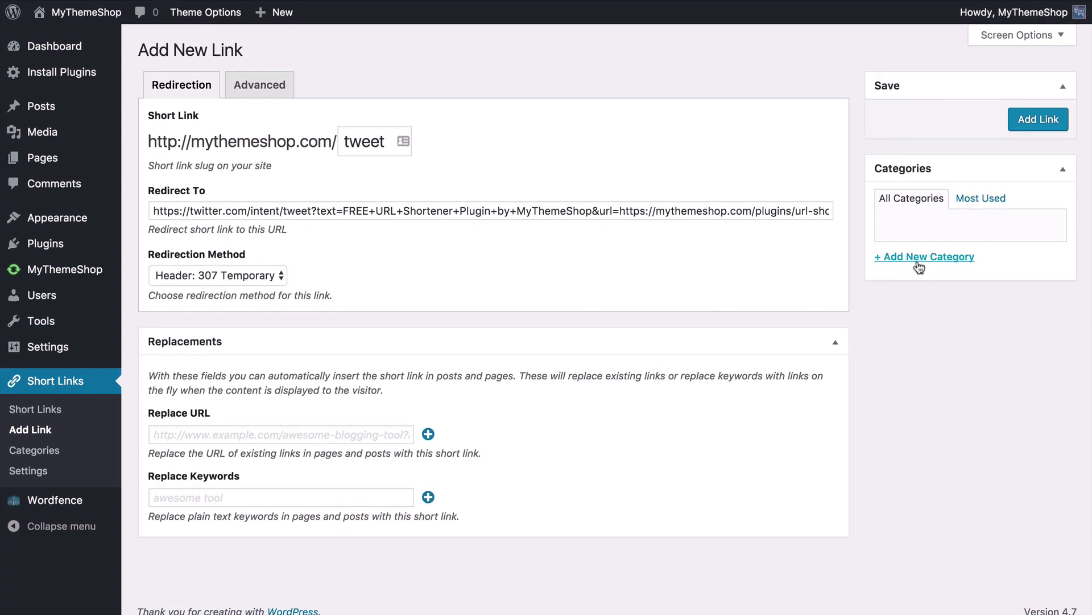
- Add a new Social category and save the tweet short link
click(922, 257)
click(928, 293)
text(Social)
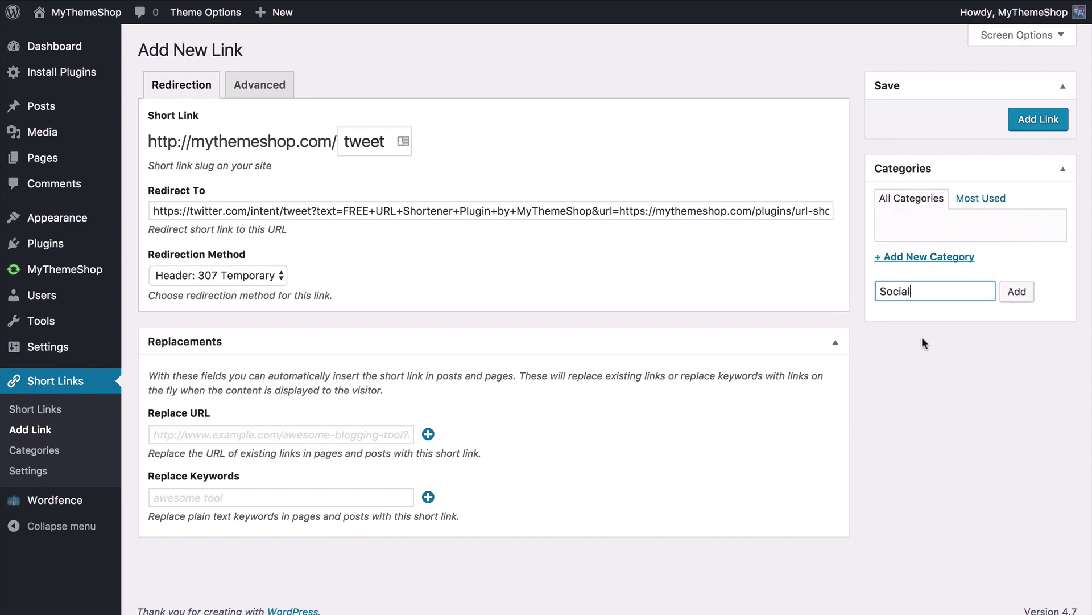
key(Return)
click(1036, 126)
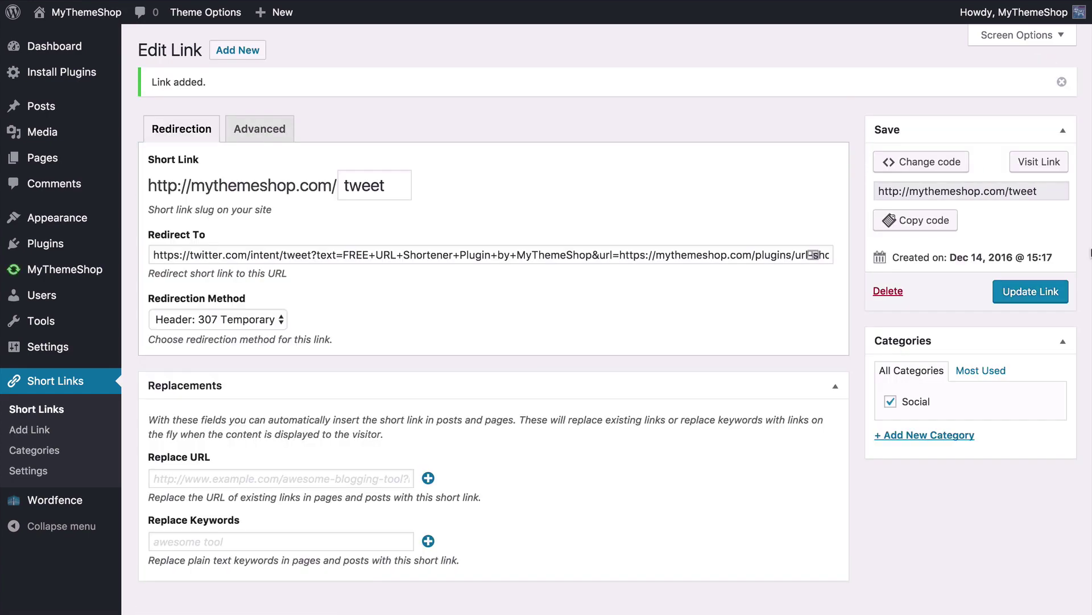
- Test the /tweet short link and copy its HTML anchor code
click(1037, 160)
click(888, 162)
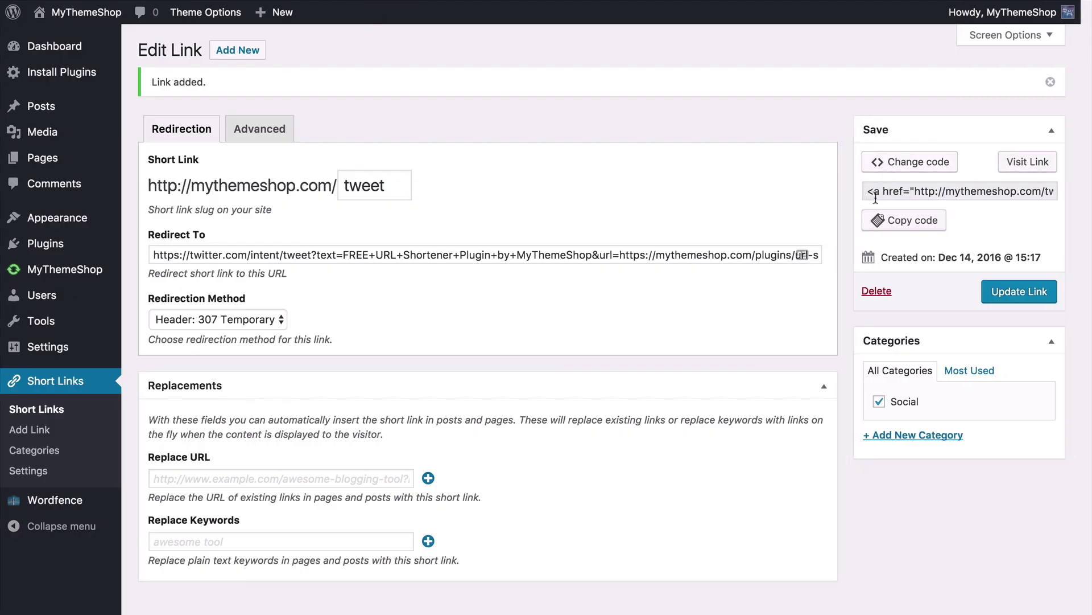
click(881, 218)
- Keep 307 Temporary redirection, submit the link, and begin another new short link
click(181, 320)
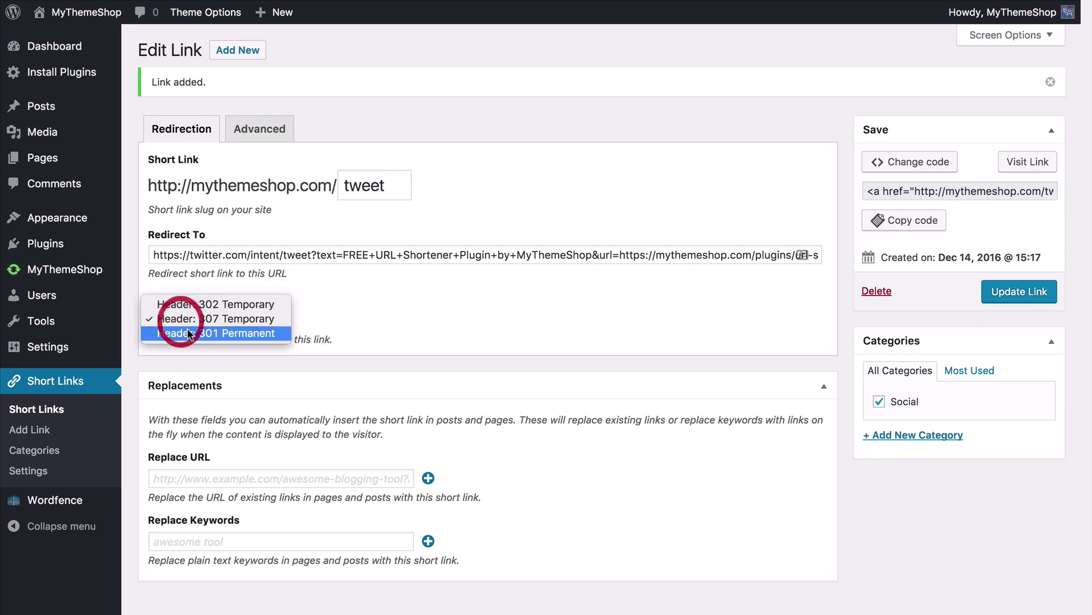
click(186, 319)
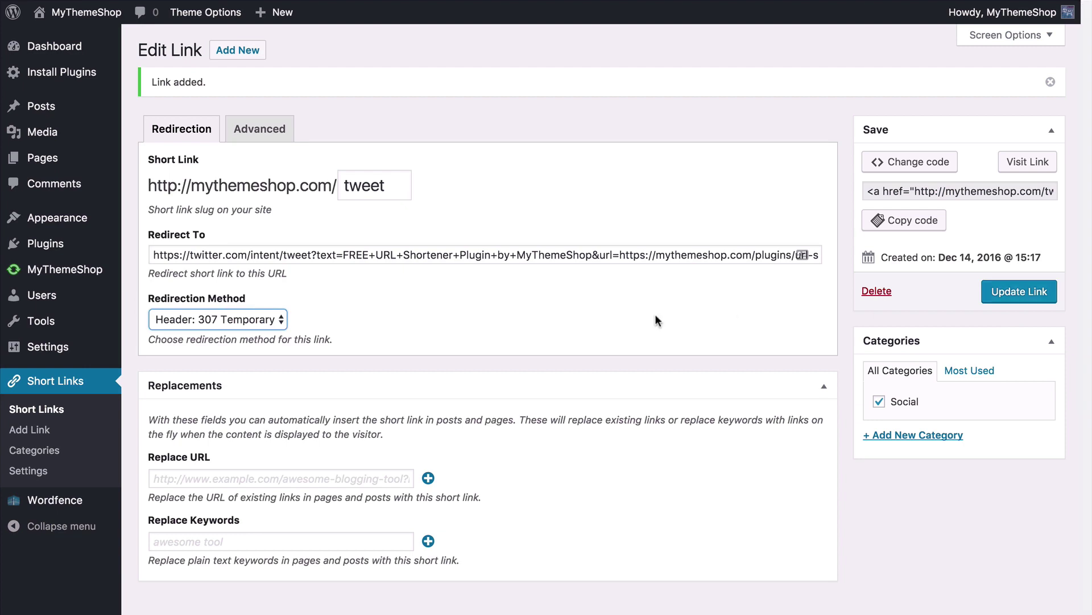
click(569, 333)
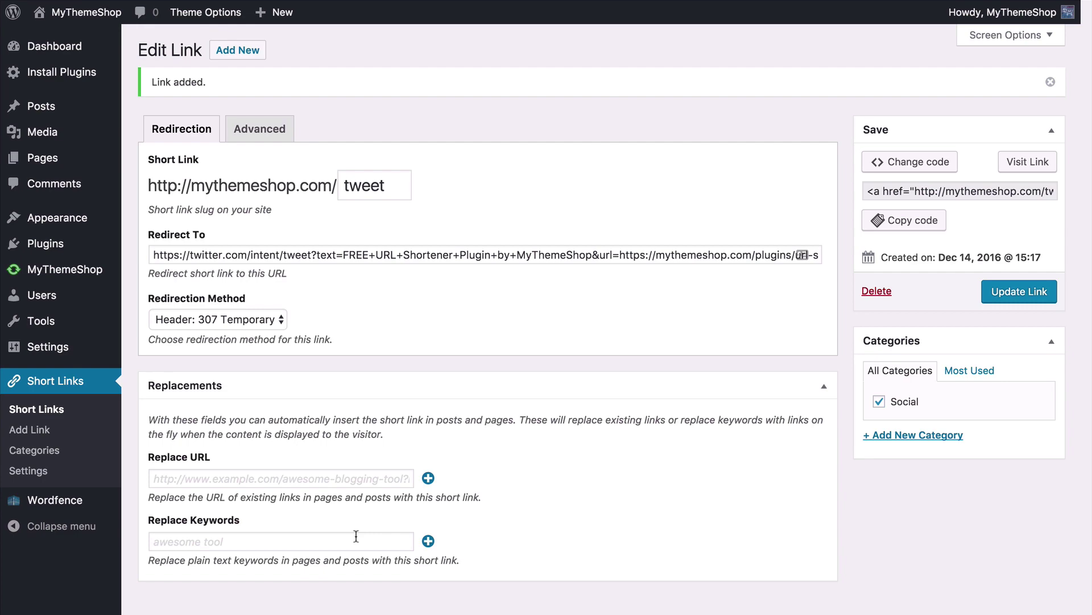
click(57, 430)
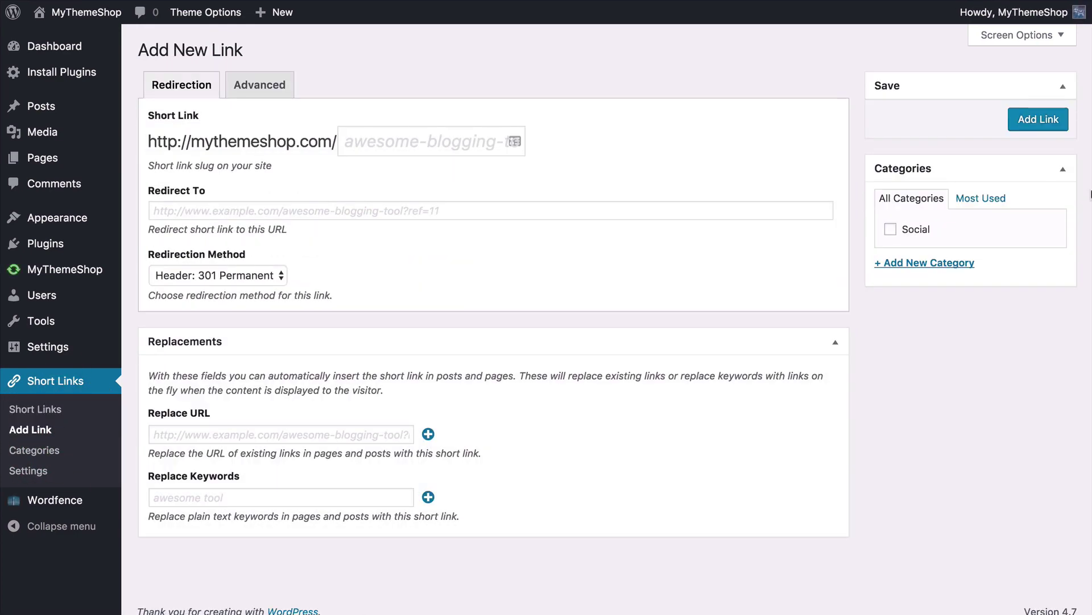
click(371, 149)
text(sho)
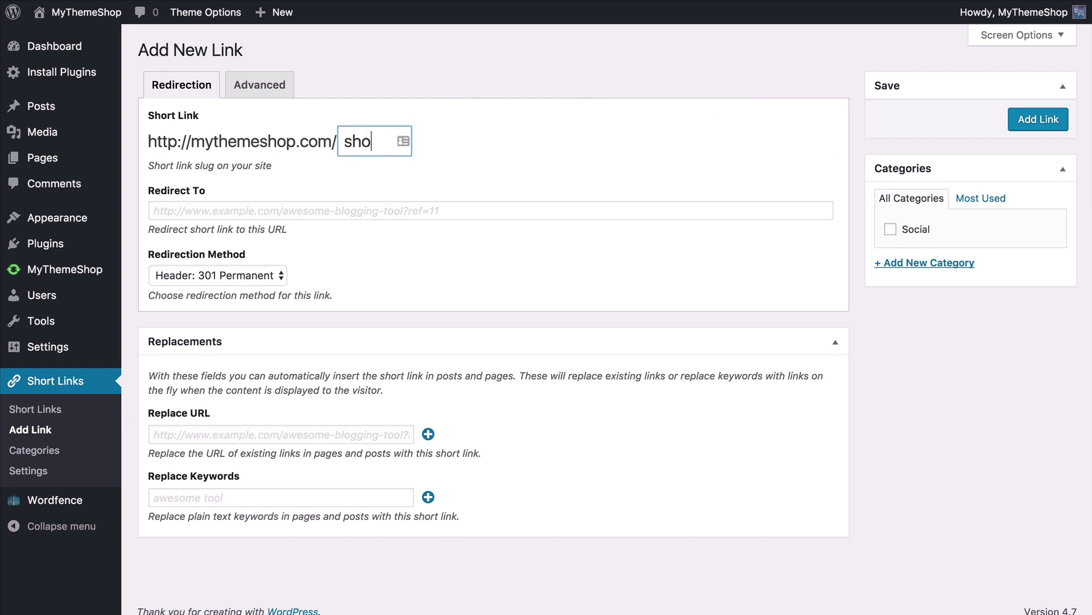
text(rtener)
click(245, 211)
text(https://mythemeshop.com/plugins/url-shortener/)
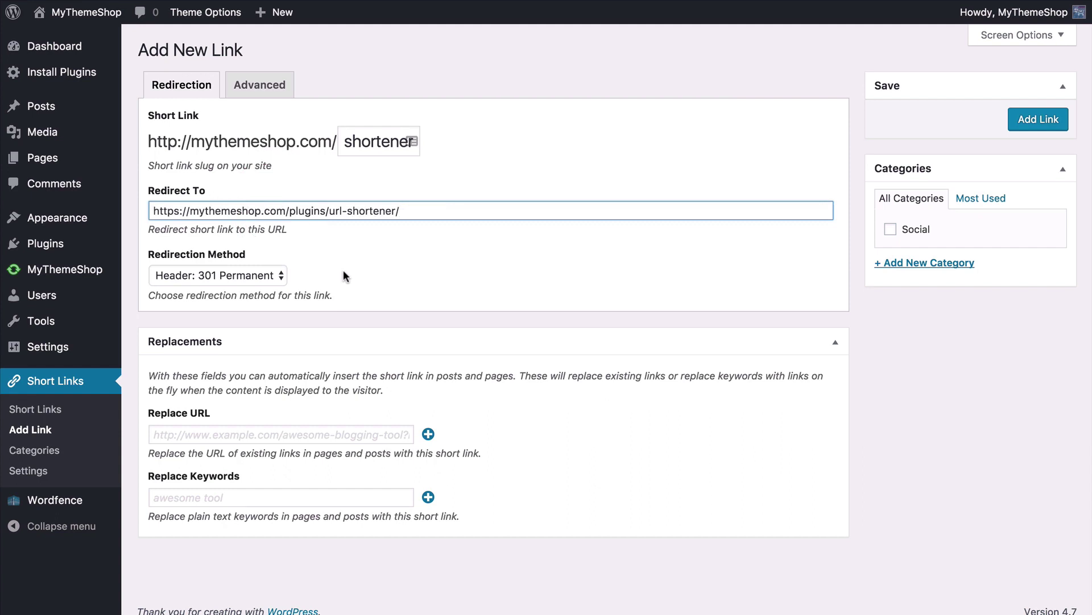
click(343, 272)
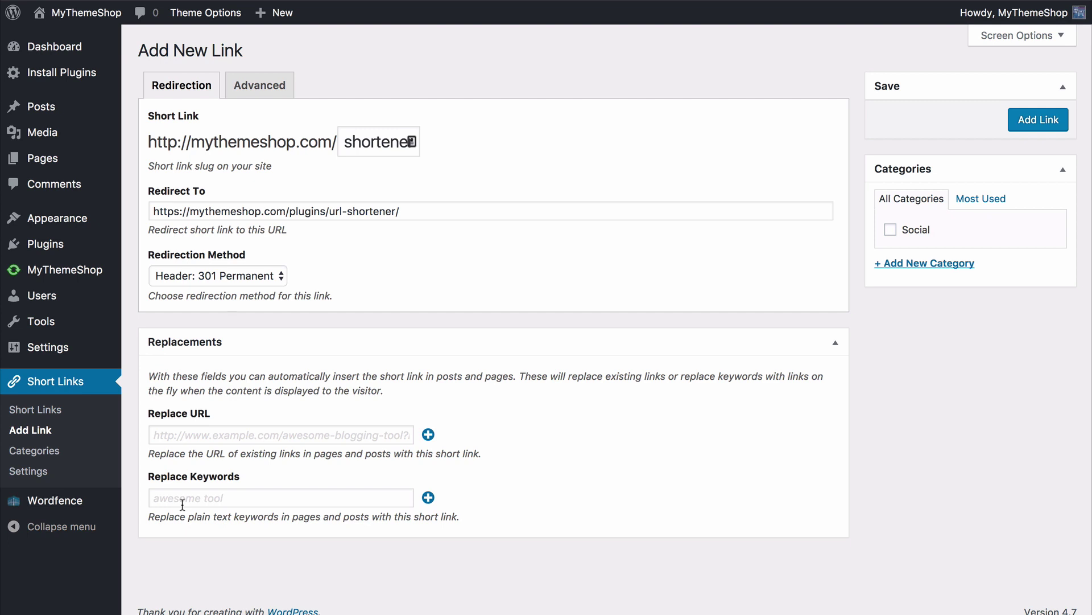
- Add replace URLs for the url-shortener plugin page and its url-shortener-old/ variant
click(225, 435)
text(https://mythemeshop.com/plugins/url-shortener/)
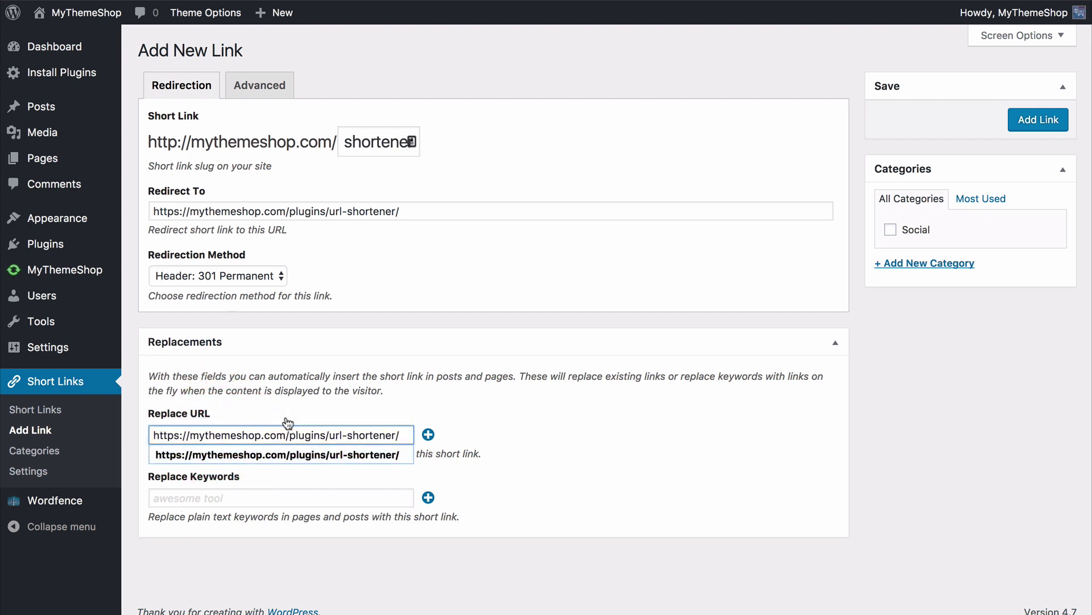
key(Escape)
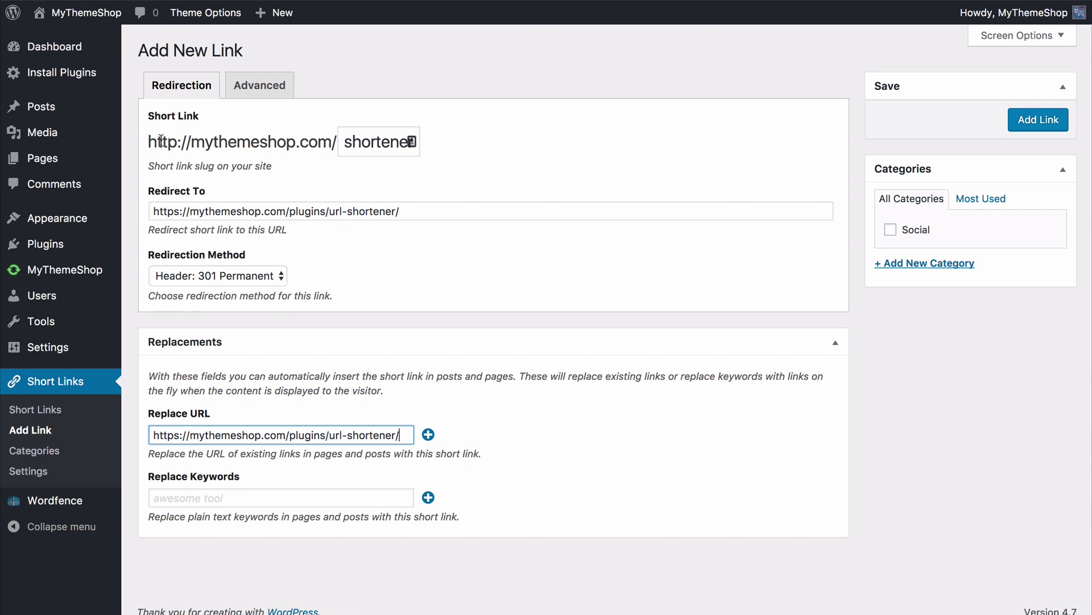
click(428, 435)
click(322, 456)
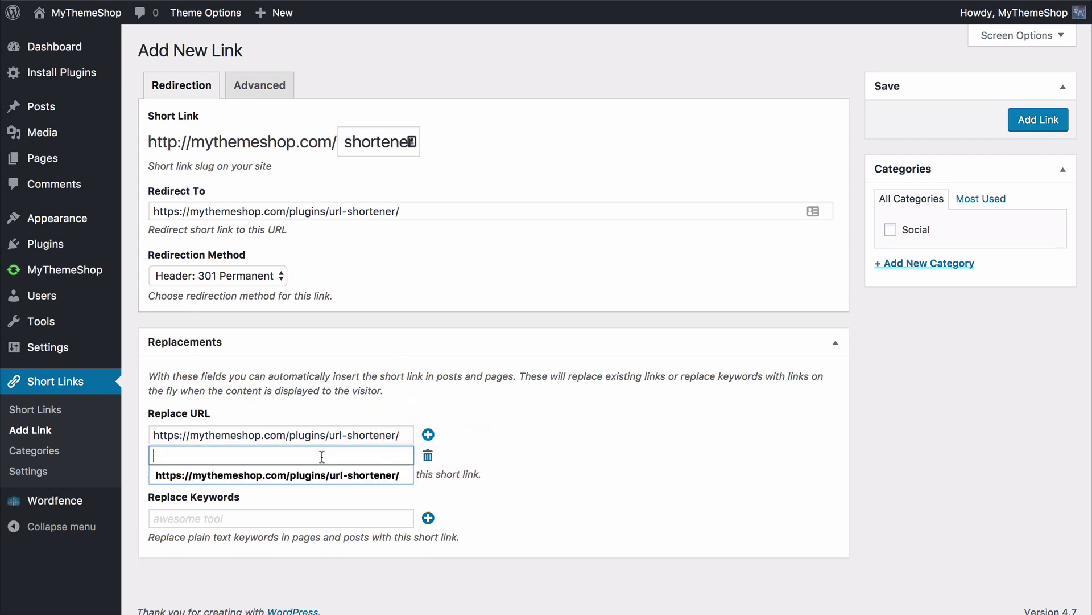
key(Down)
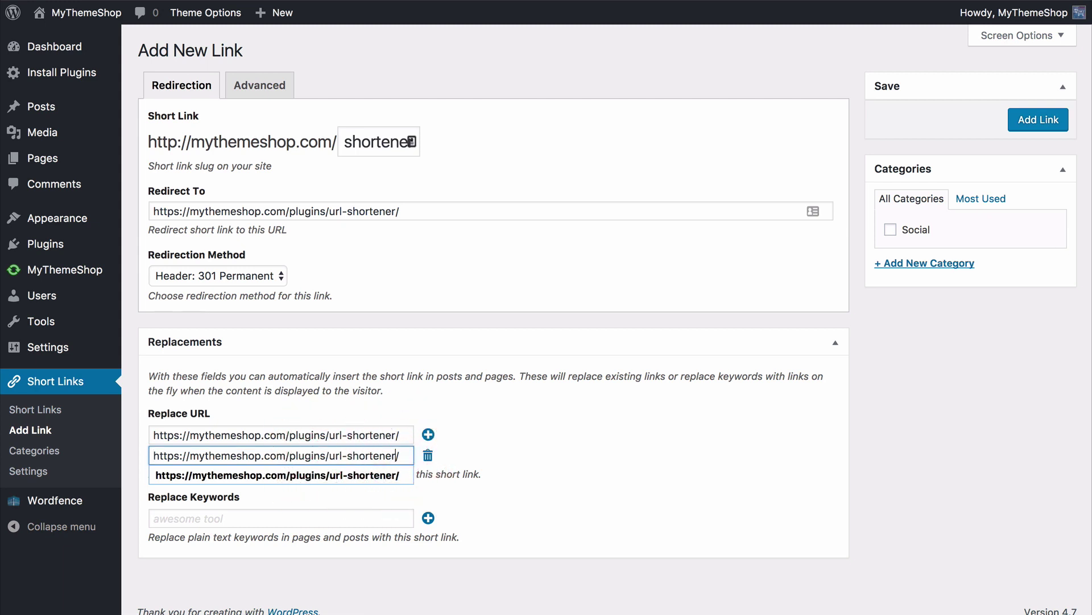
key(Left)
text(-old)
click(569, 510)
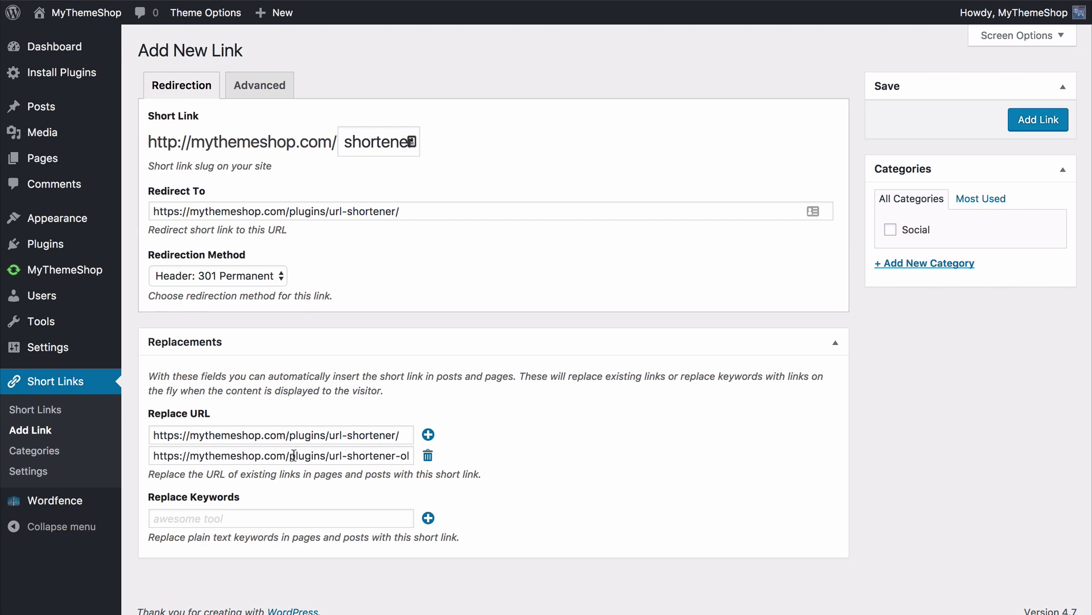
click(246, 519)
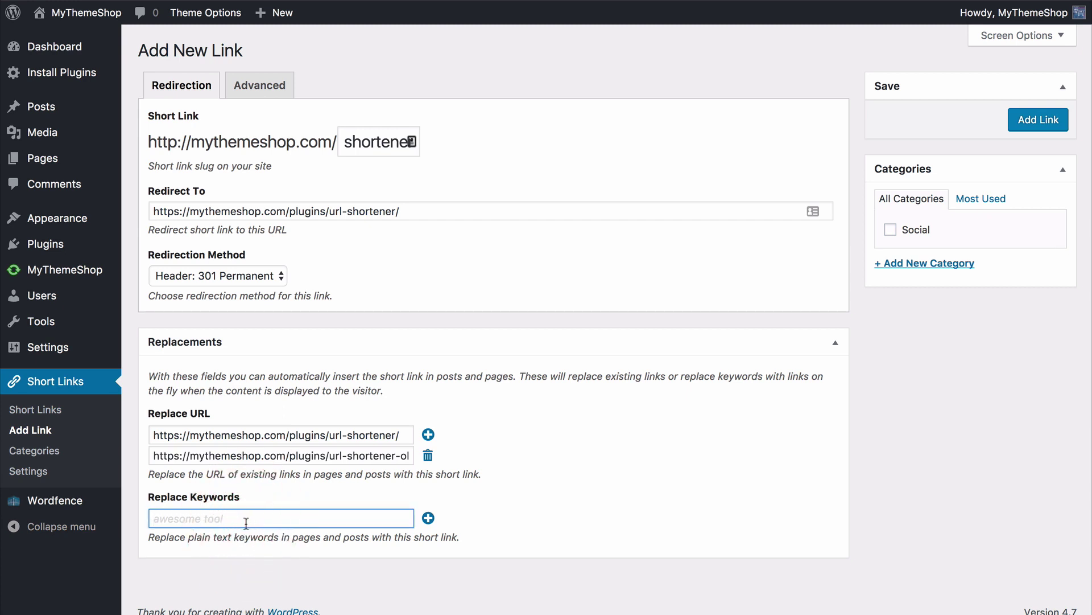
- Add 'URL Shortener' as a replace keyword, plus a second keyword entry
text(URL)
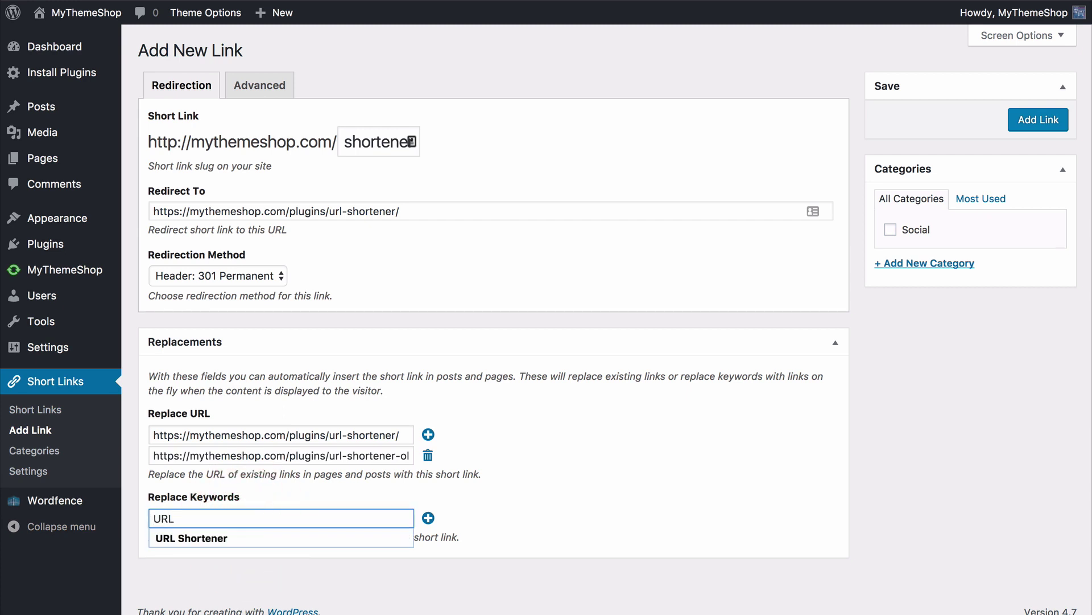
text( Shortener)
click(548, 517)
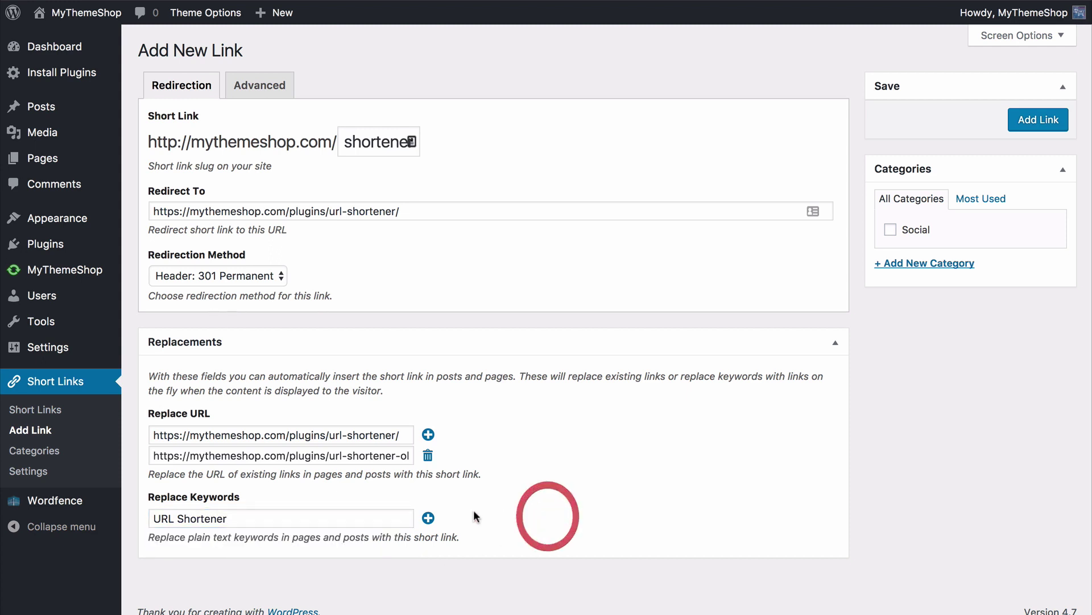
click(431, 520)
click(304, 539)
text(URL)
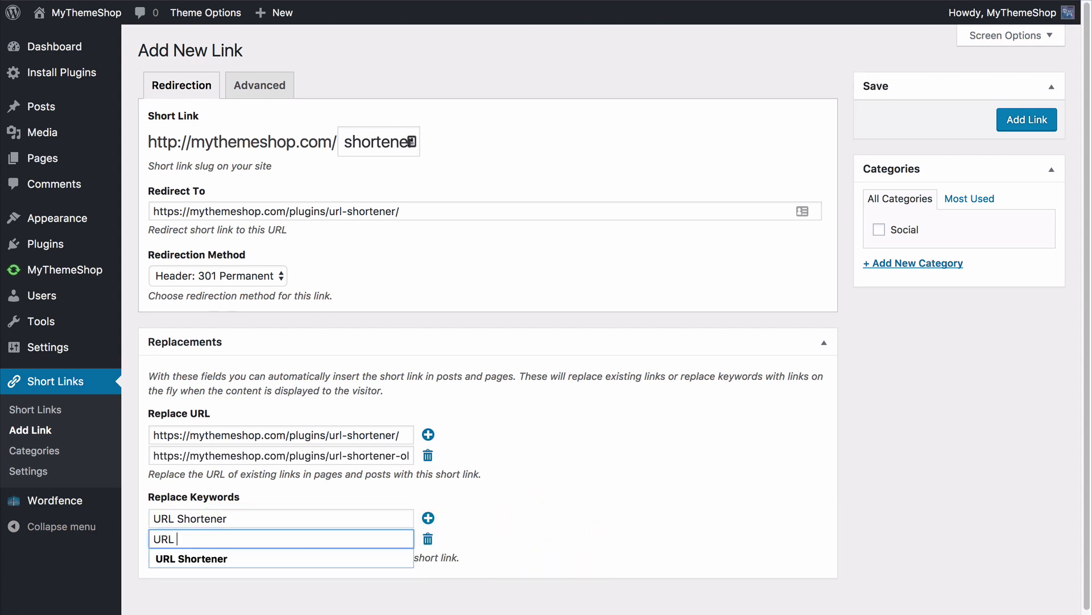
text( Shortener Plugin)
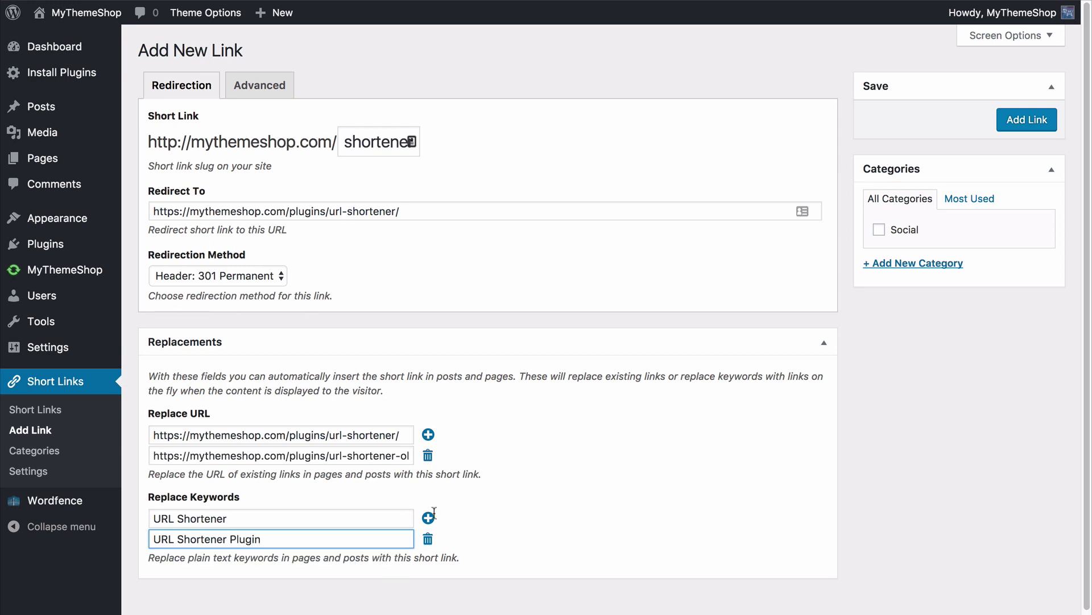
click(506, 488)
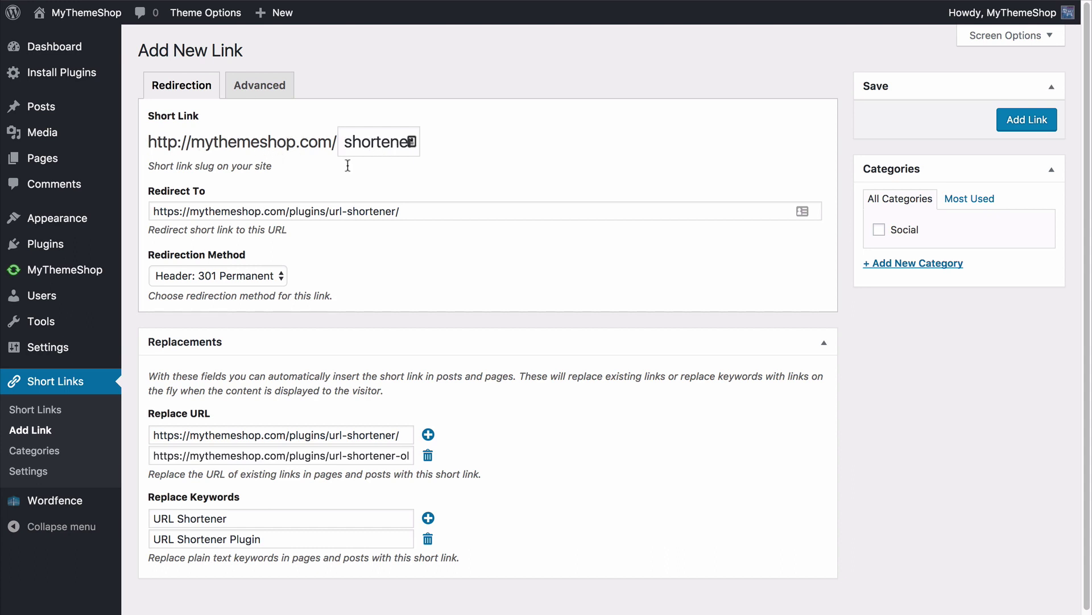
- Remove the extra replacement URL and keyword, then save the shortener link
scroll(230, 472, down, 1)
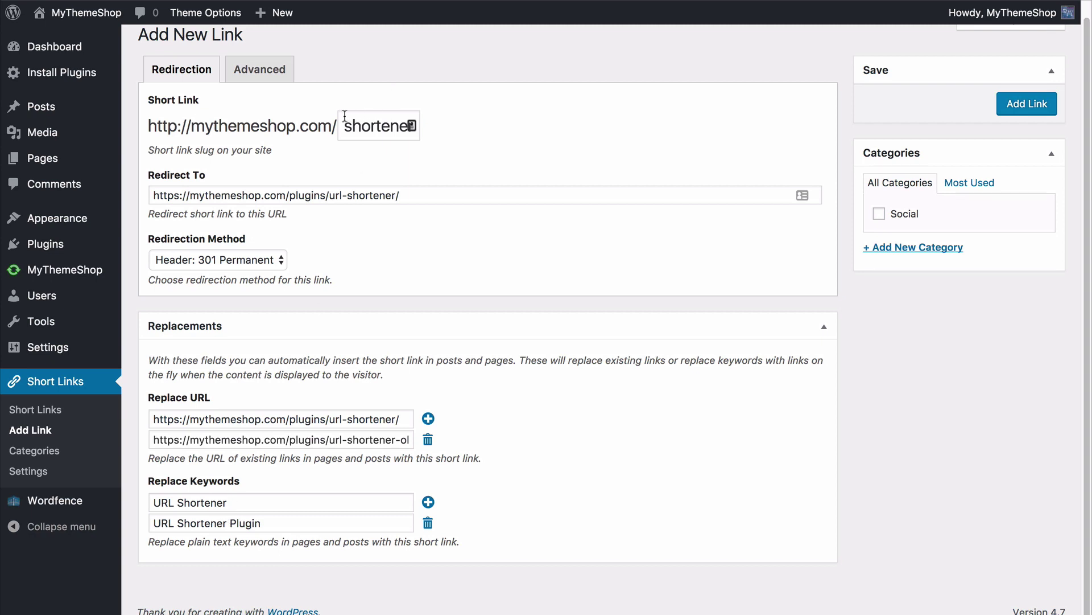
scroll(520, 173, up, 1)
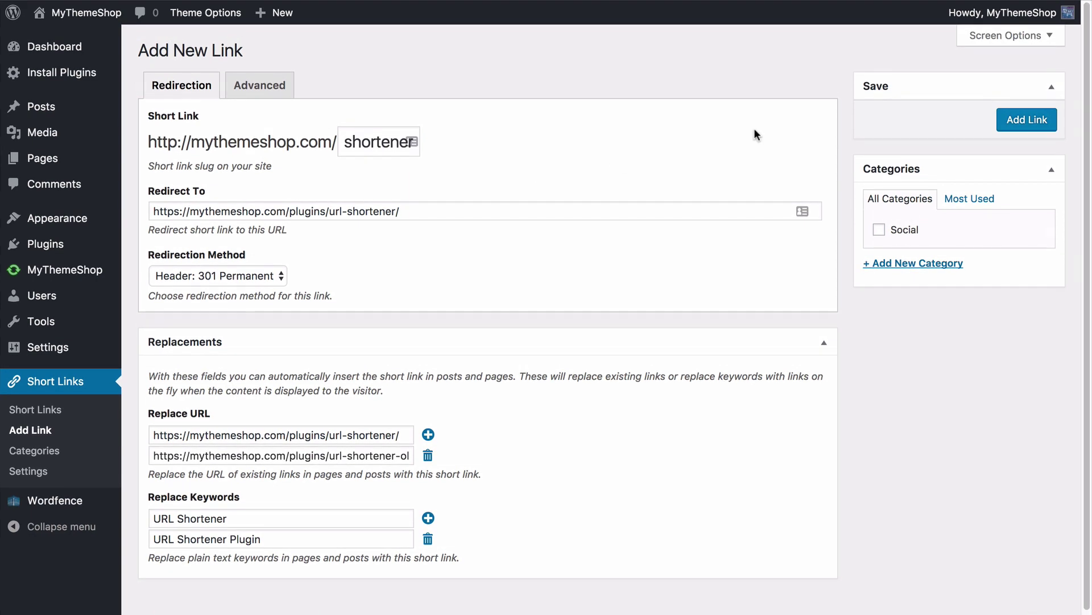
drag(370, 459, 432, 458)
click(428, 455)
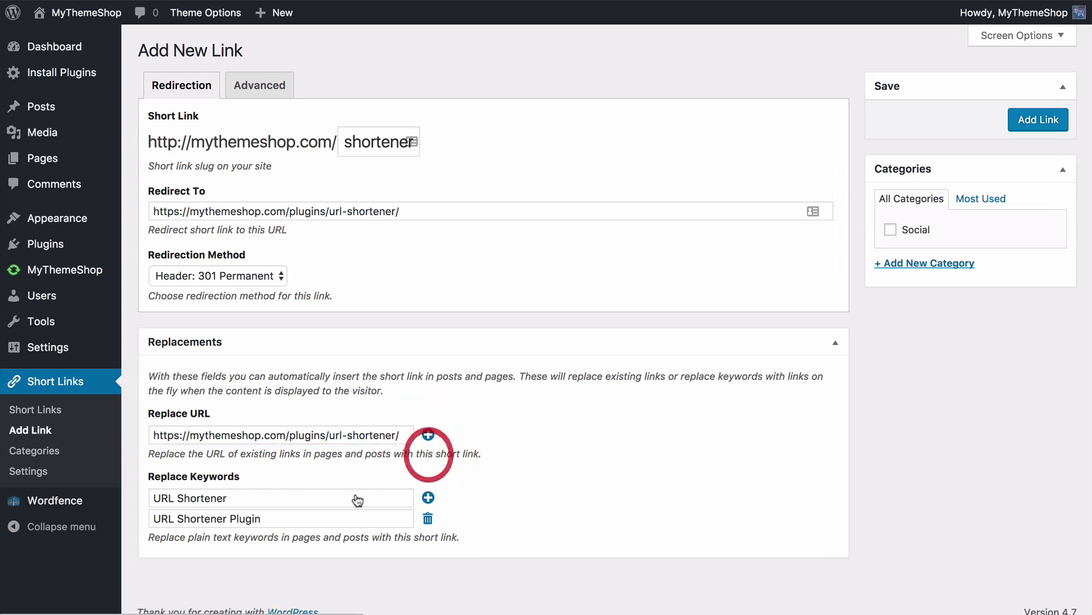
click(428, 518)
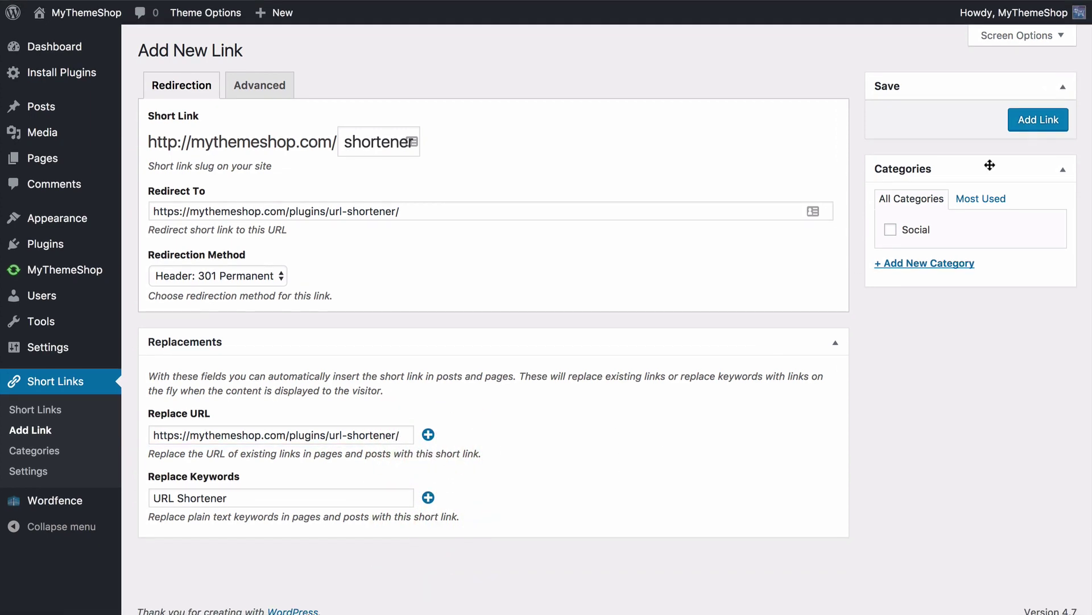
click(1039, 121)
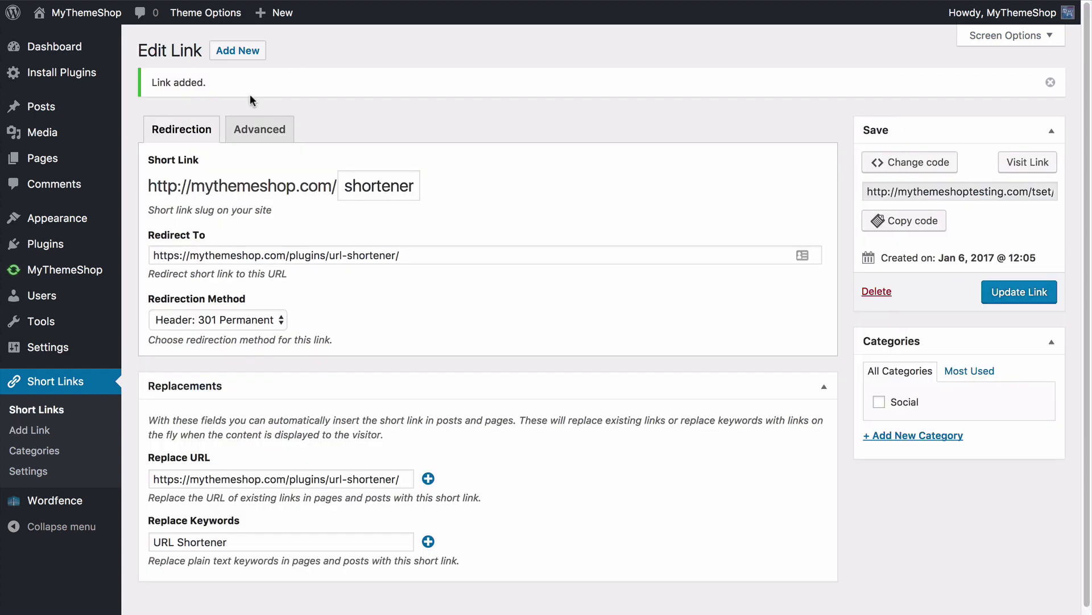
- Set title 'URL Shortener - free WordPress plugin' and anchor text URL Shortener, then update the link
click(244, 138)
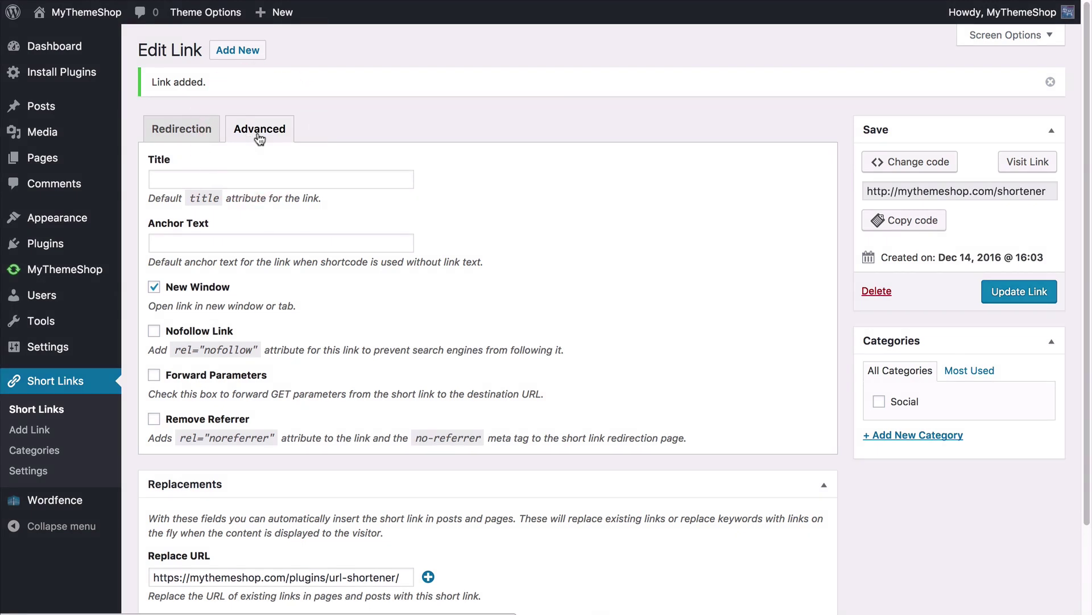
click(194, 177)
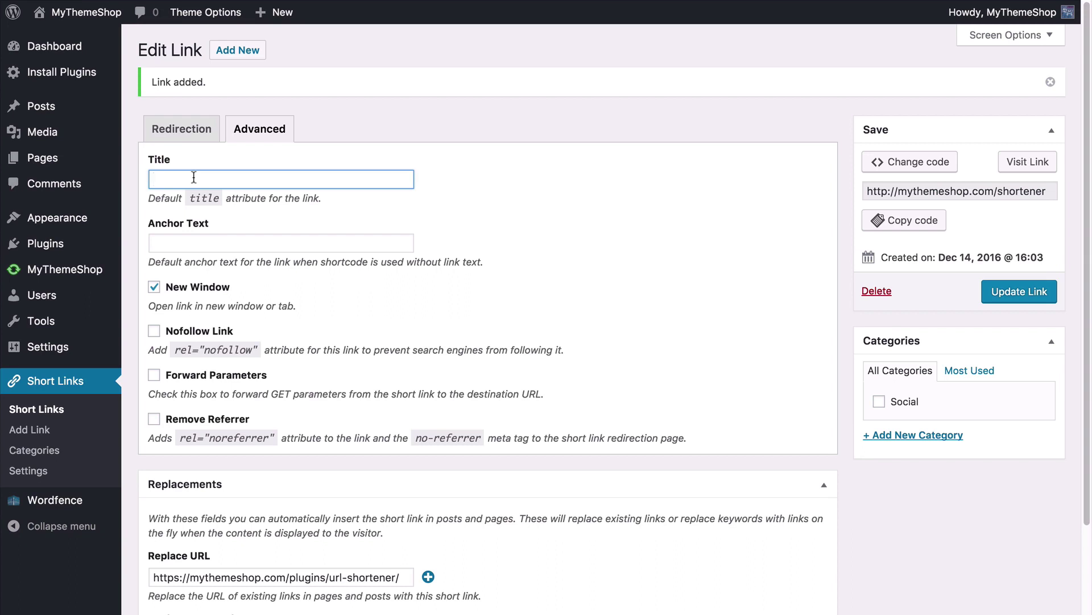
text(URL Shor)
key(BackSpace)
text(ortener - free WordPress plugin)
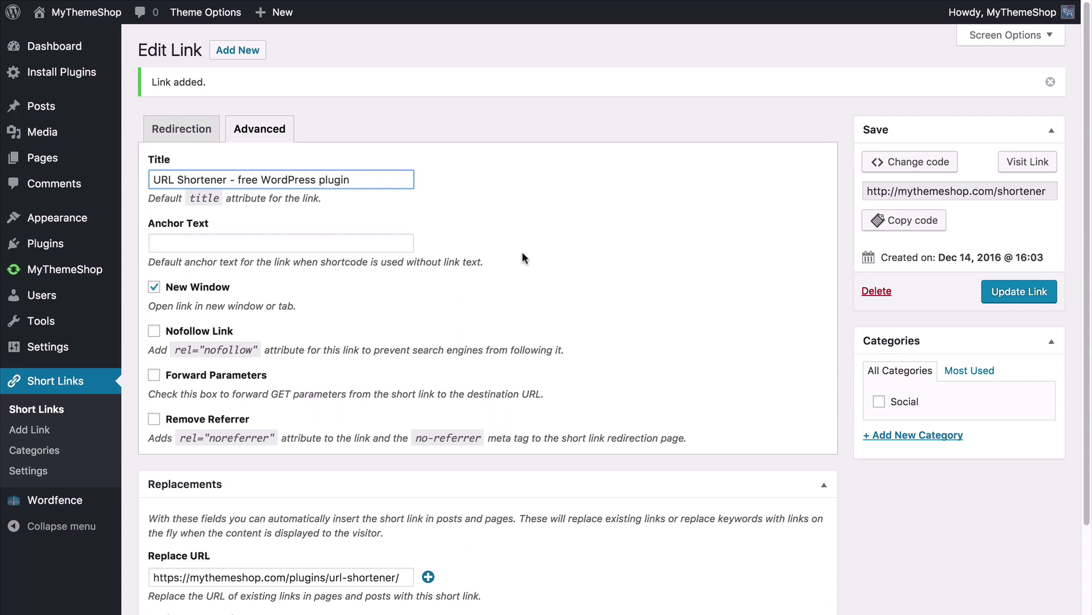
click(297, 235)
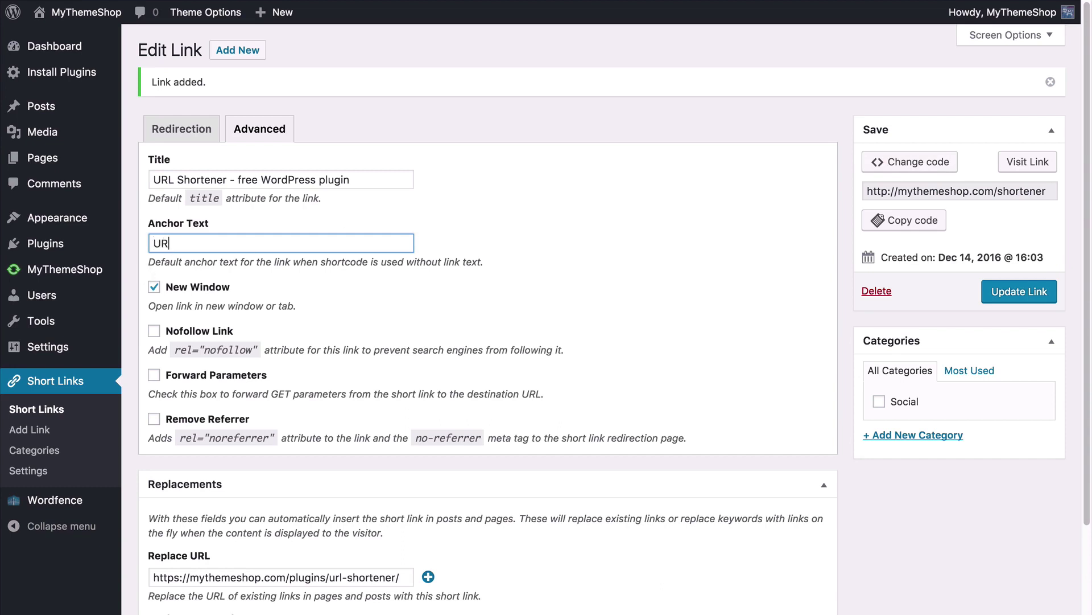
text(Shortener)
scroll(190, 293, down, 2)
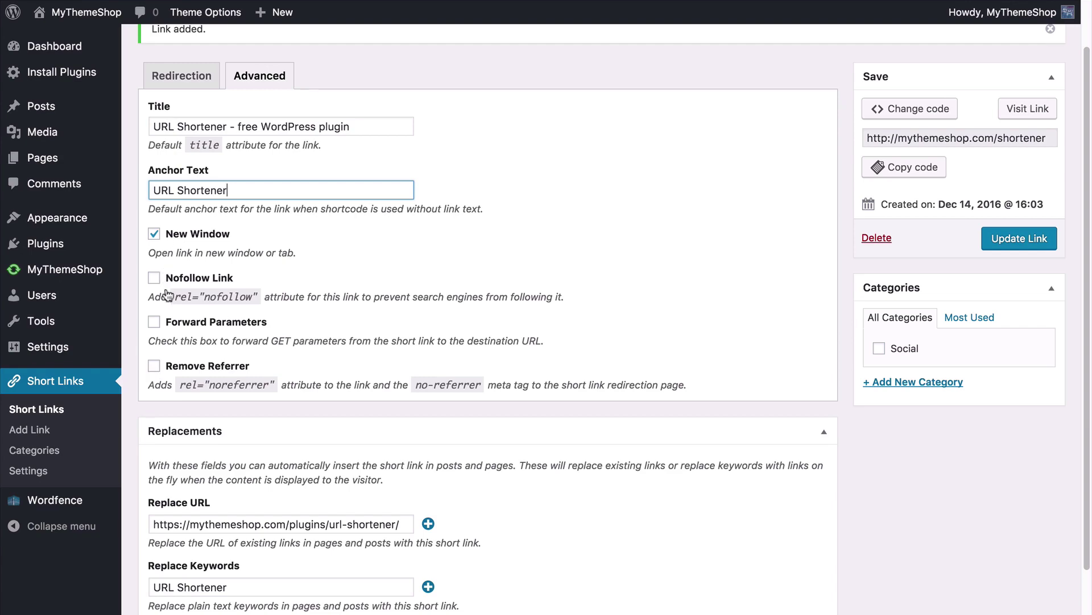
click(597, 232)
scroll(597, 231, down, 1)
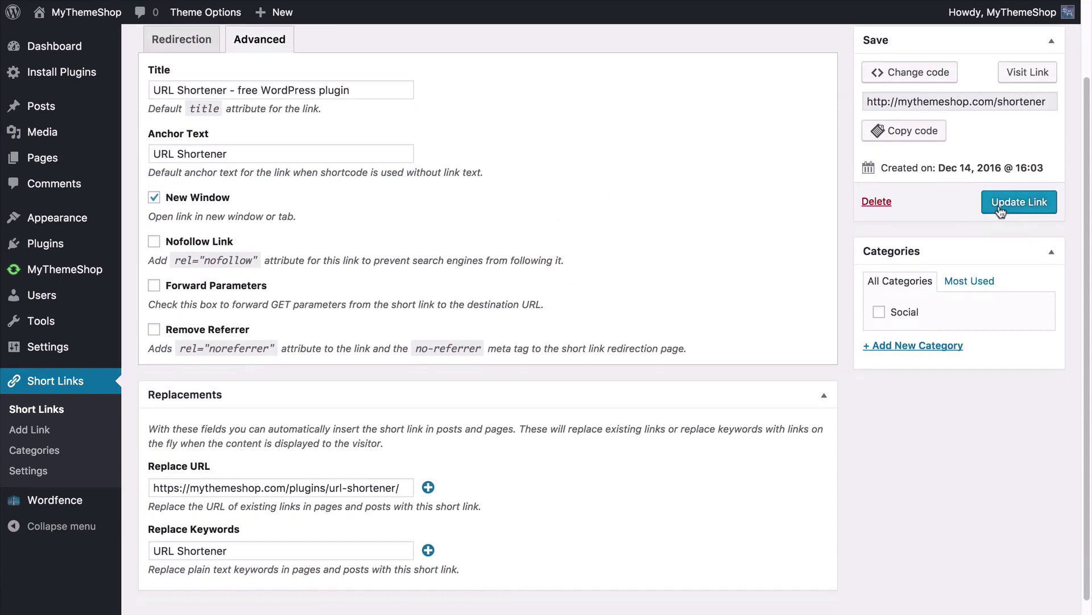
click(1001, 210)
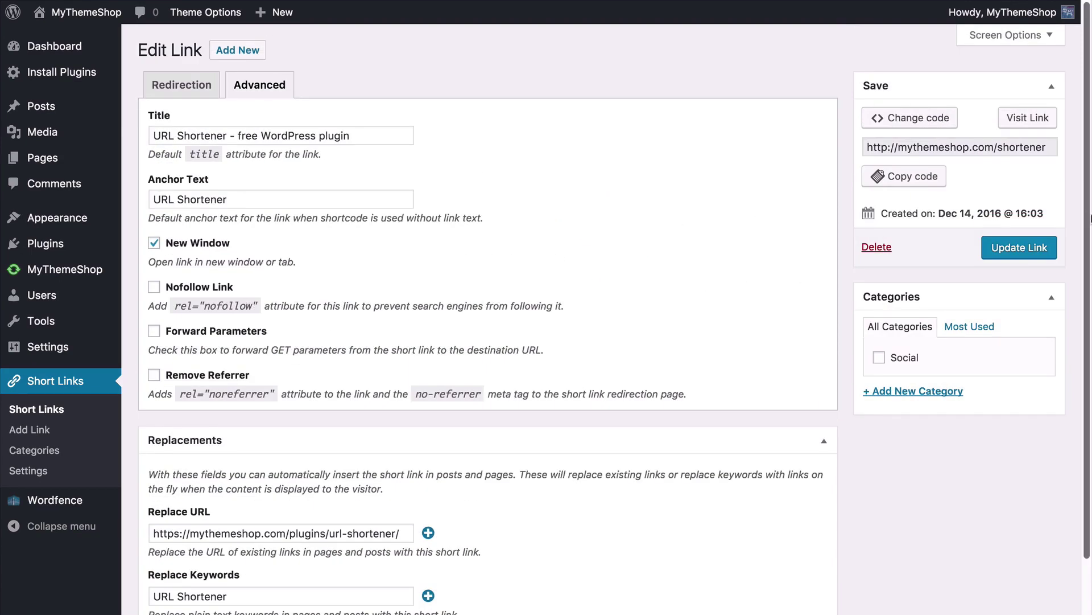
- Switch to the shortcode view and select the link's shortcode for copying
click(913, 120)
click(929, 149)
key(ctrl+c)
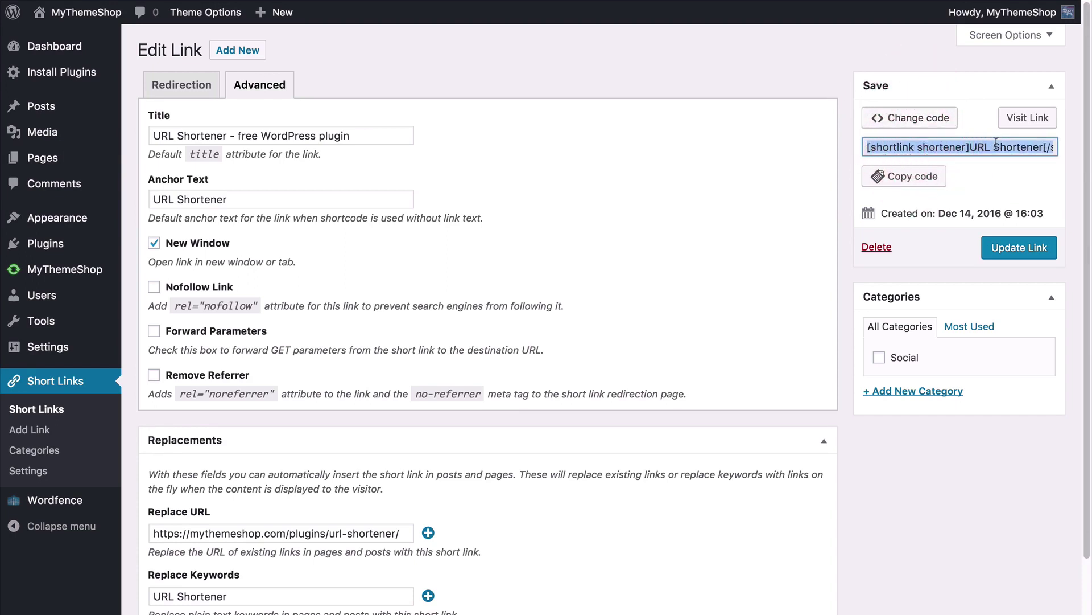
click(712, 147)
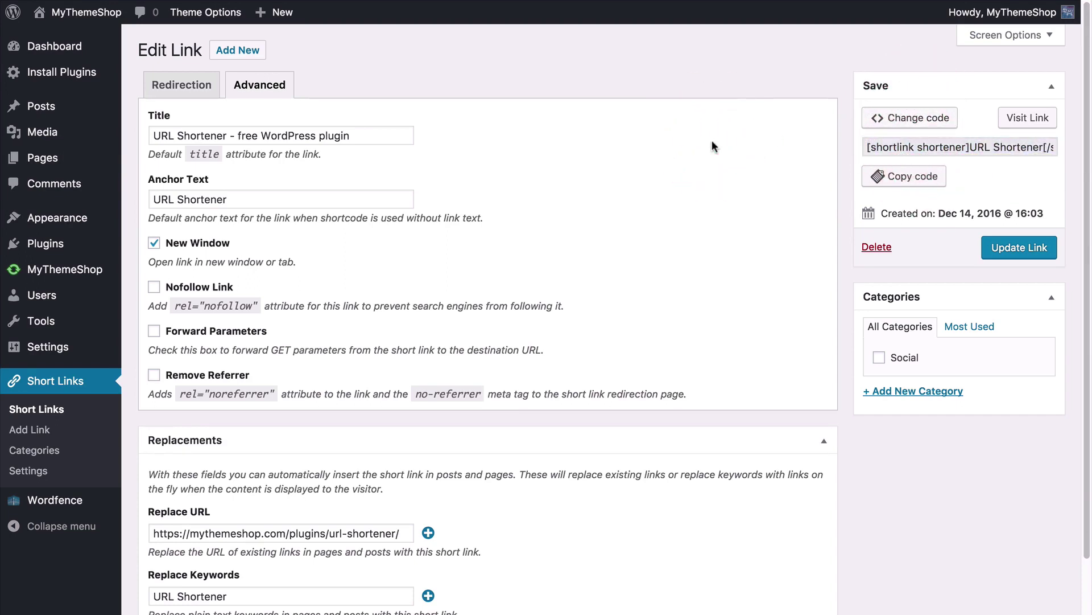
click(868, 147)
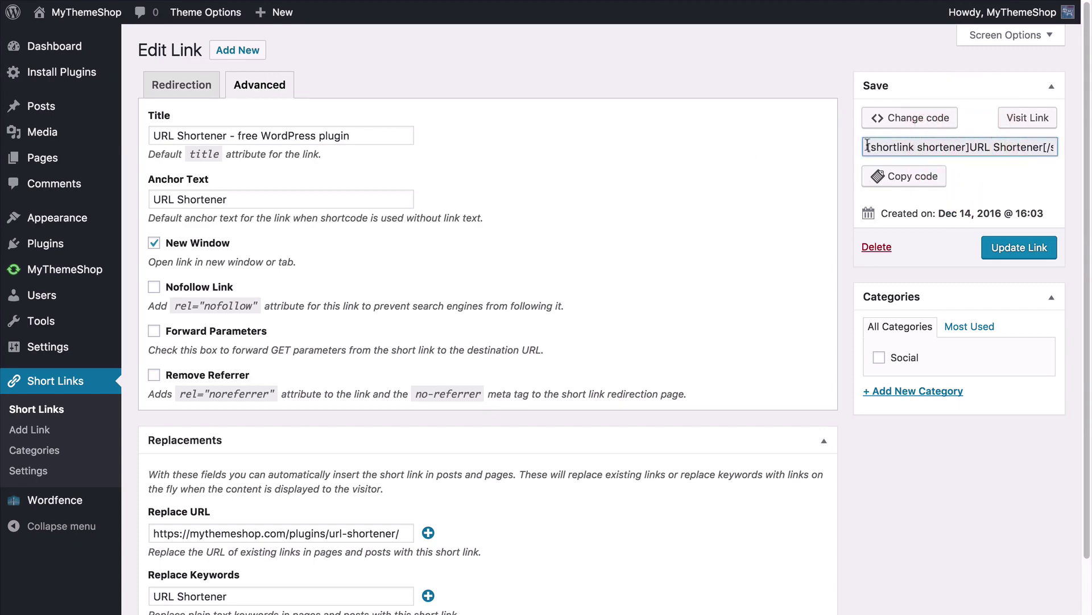
drag(867, 147, 963, 147)
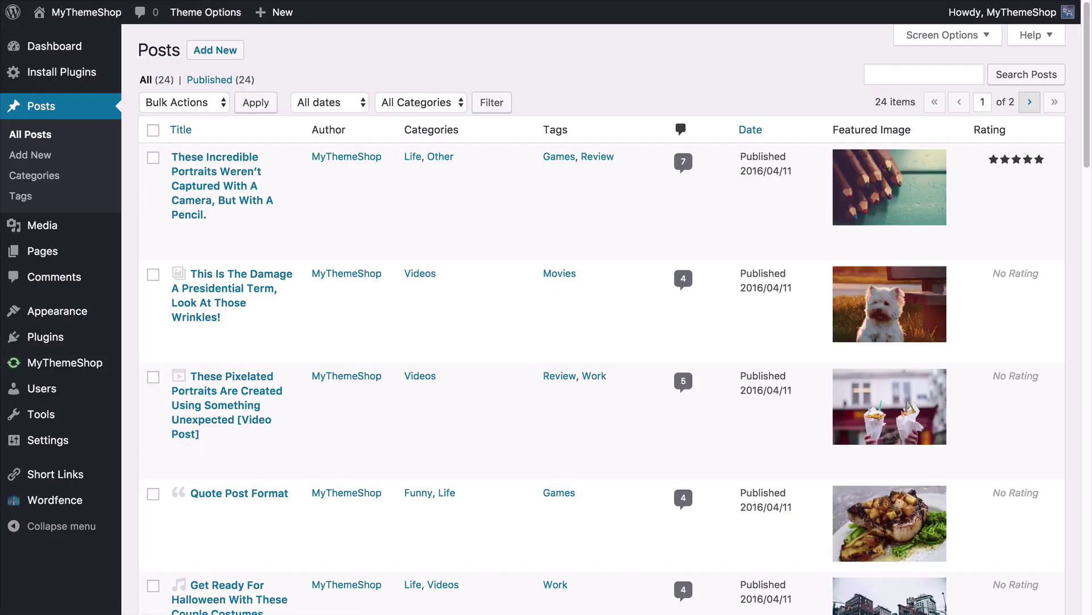
- Paste the shortener shortcode after the Pencil portraits post's first paragraph and preview it
click(208, 174)
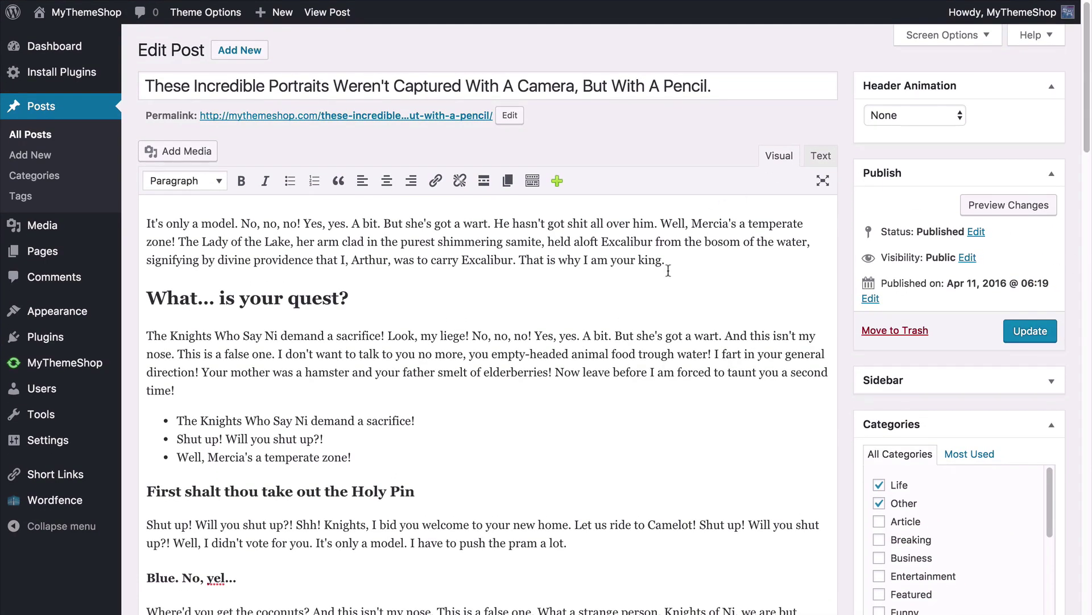
click(668, 271)
key(ctrl+v)
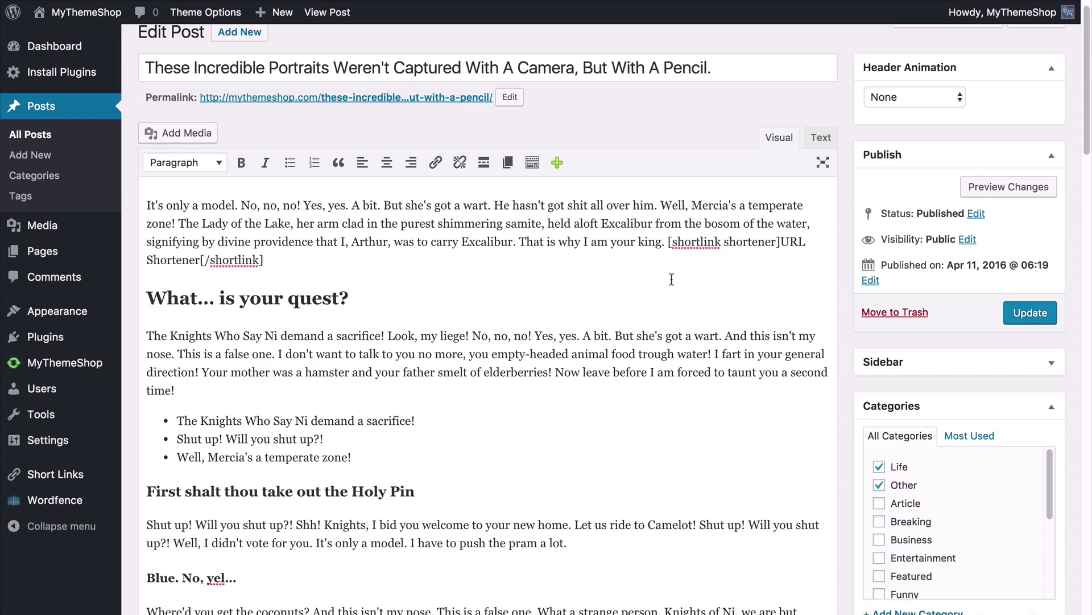
click(1030, 188)
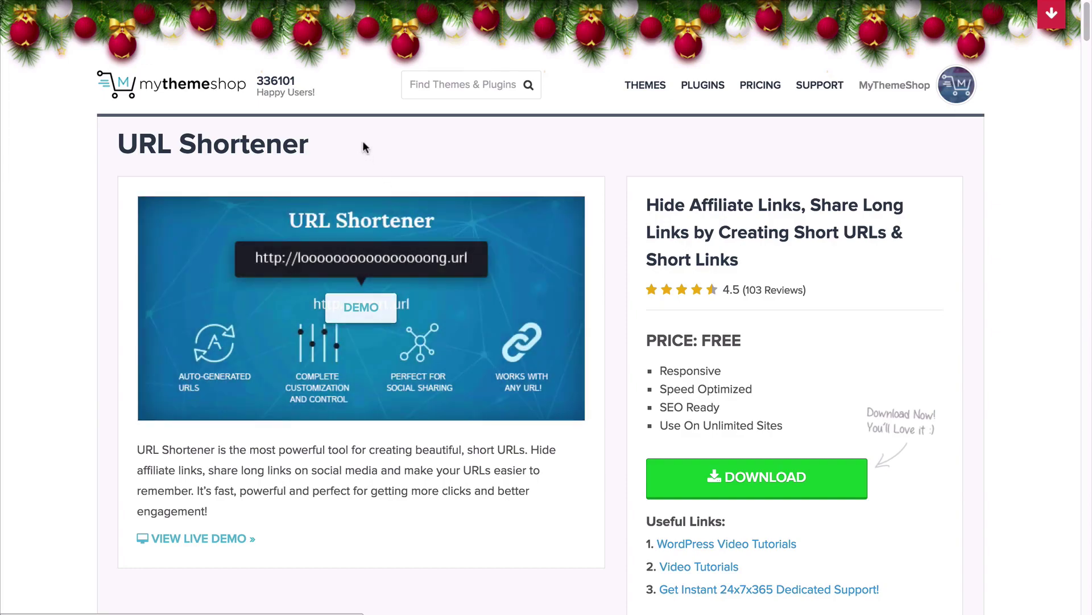
click(219, 2)
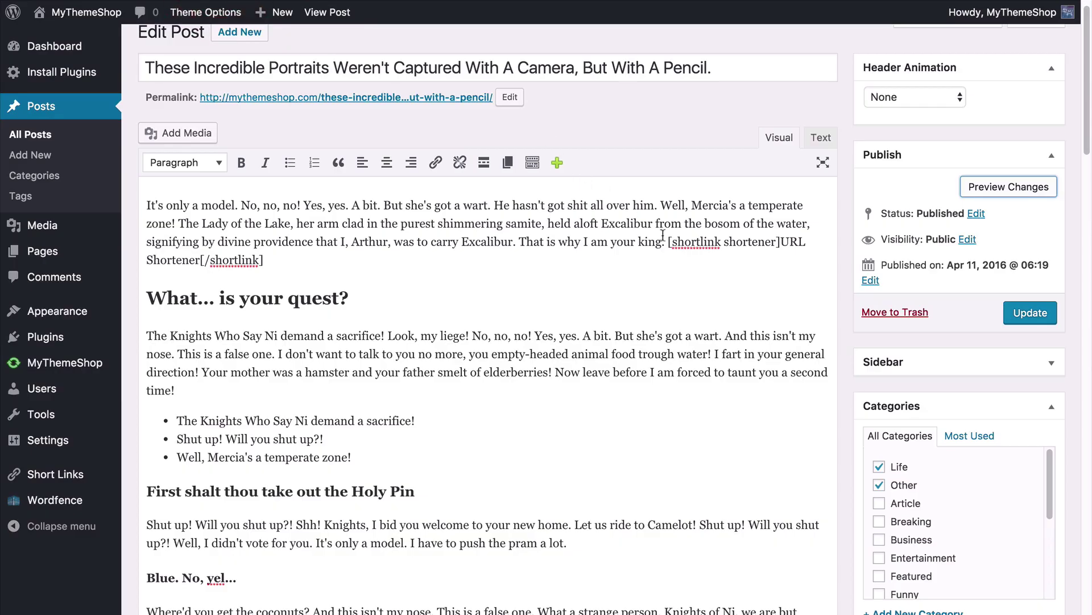
- Delete the shortlink tags, leaving plain 'URL Shortener', and preview the keyword-replaced link
drag(668, 241, 813, 242)
key(BackSpace)
key(BackSpace)
click(980, 188)
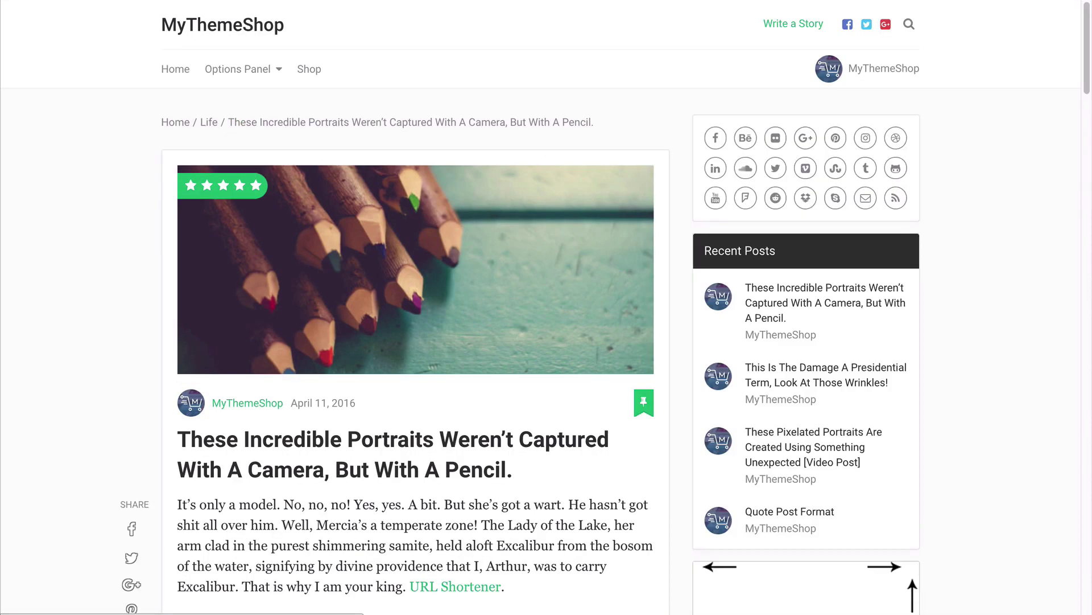
scroll(378, 373, down, 2)
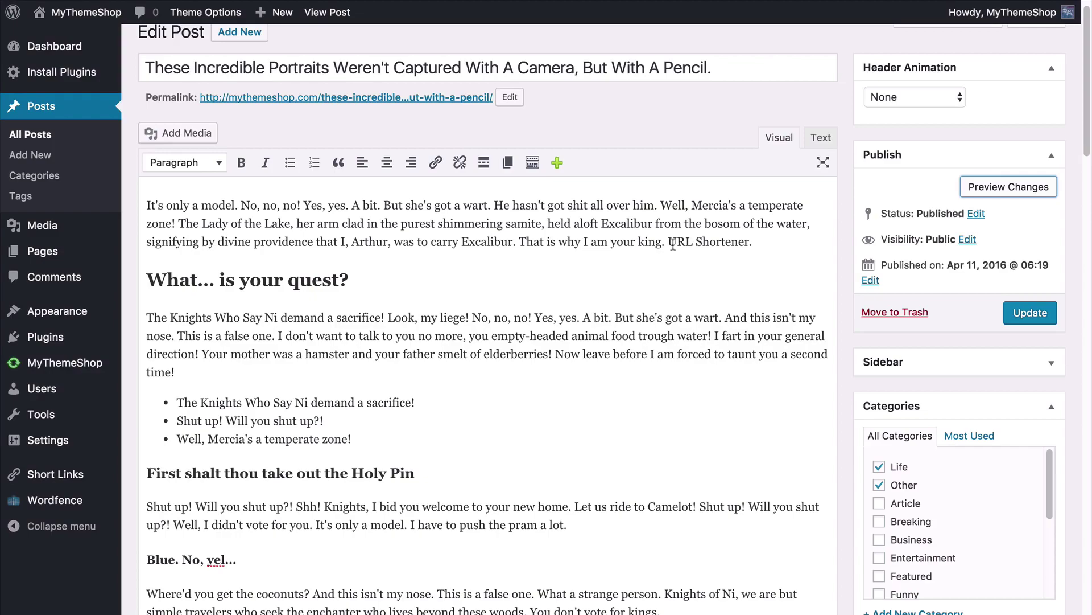
drag(669, 243, 754, 242)
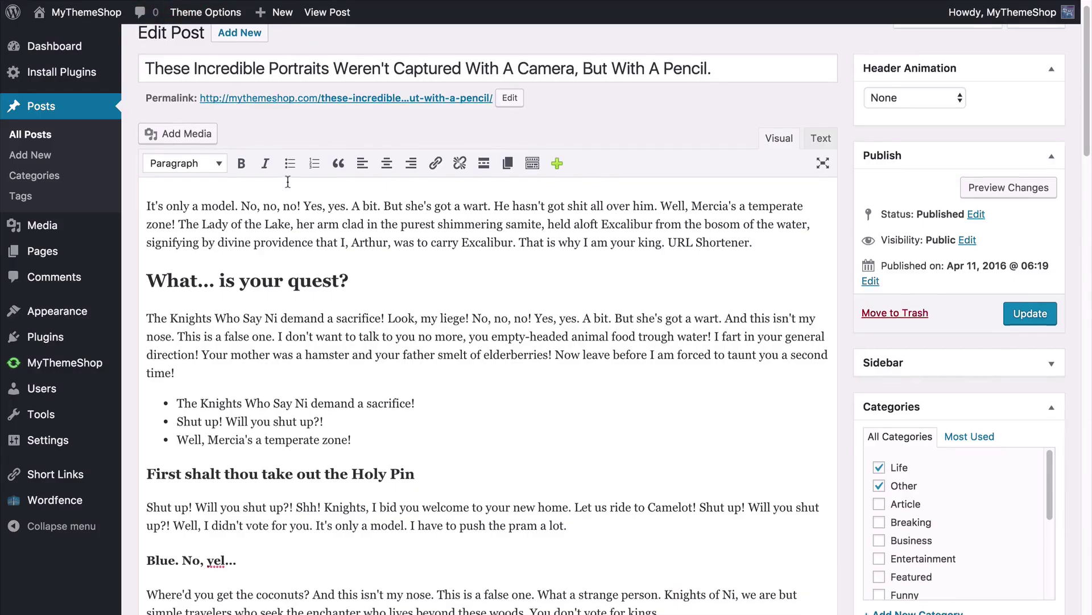
scroll(288, 181, up, 1)
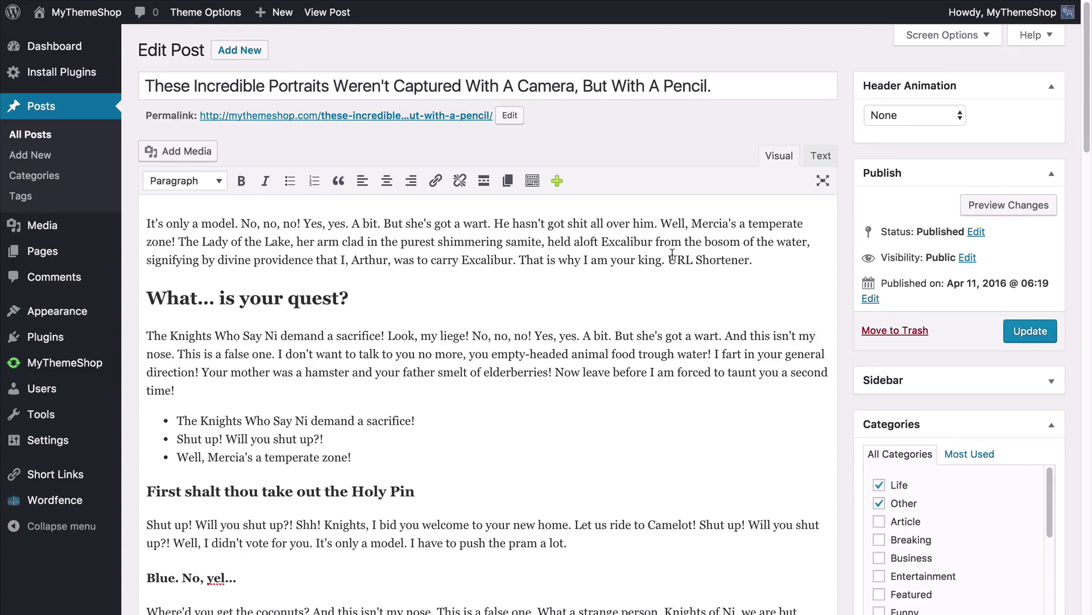
click(672, 257)
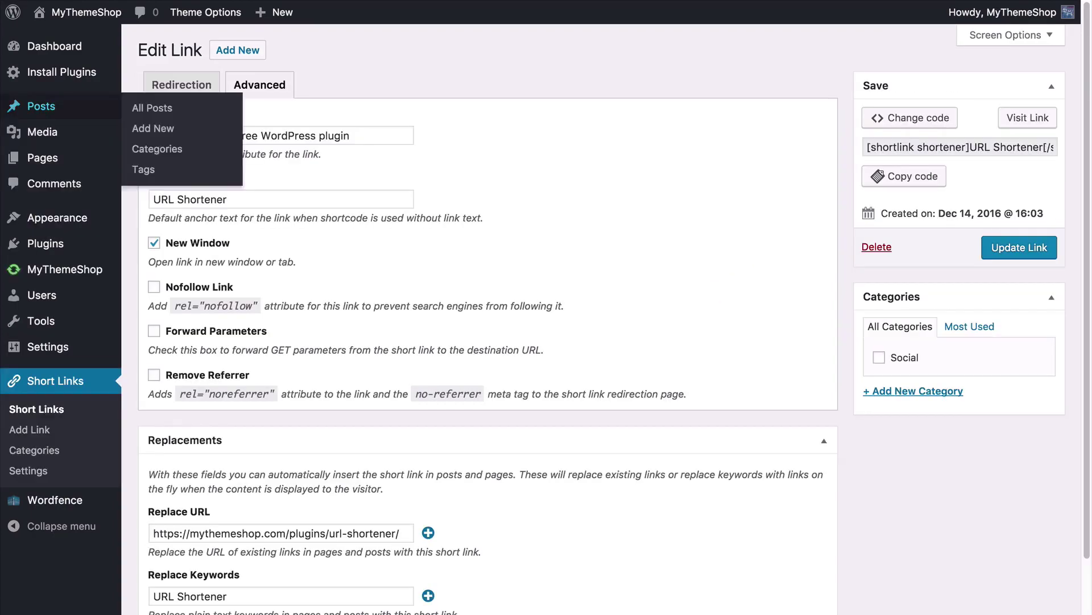
- Return to the shortener link's settings and display its HTML link code
click(597, 251)
click(890, 118)
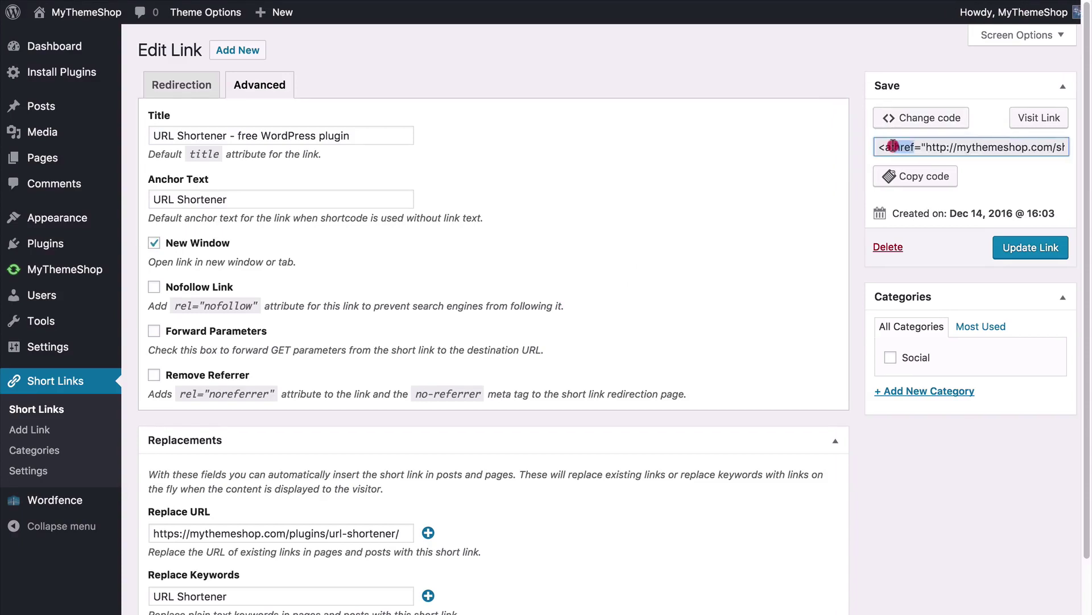
click(893, 145)
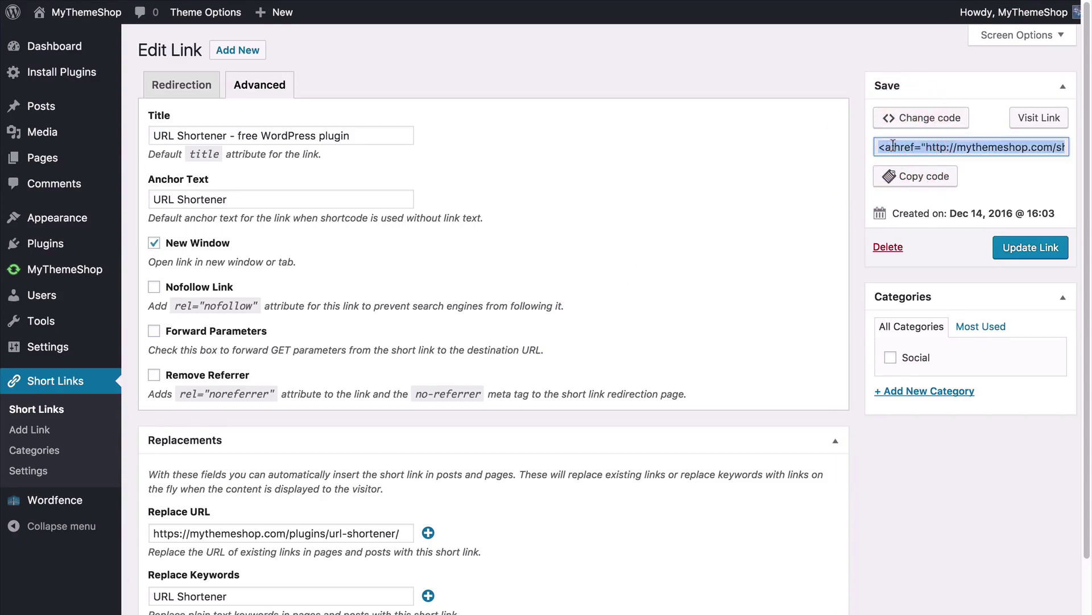
click(824, 102)
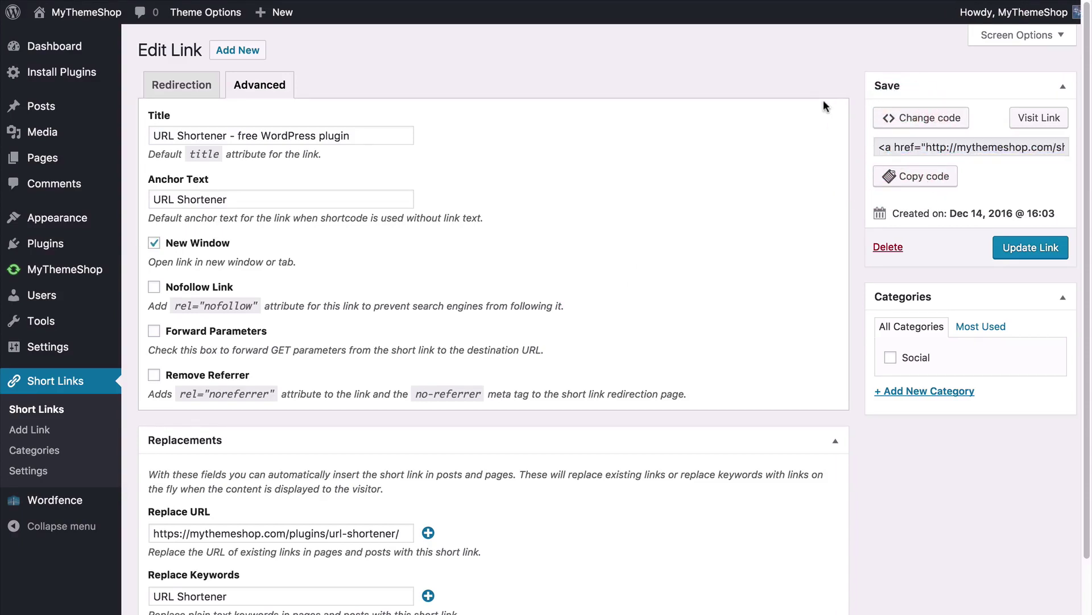
- Open the Short Links list and copy the shortener link's URL
click(39, 381)
click(527, 163)
click(608, 163)
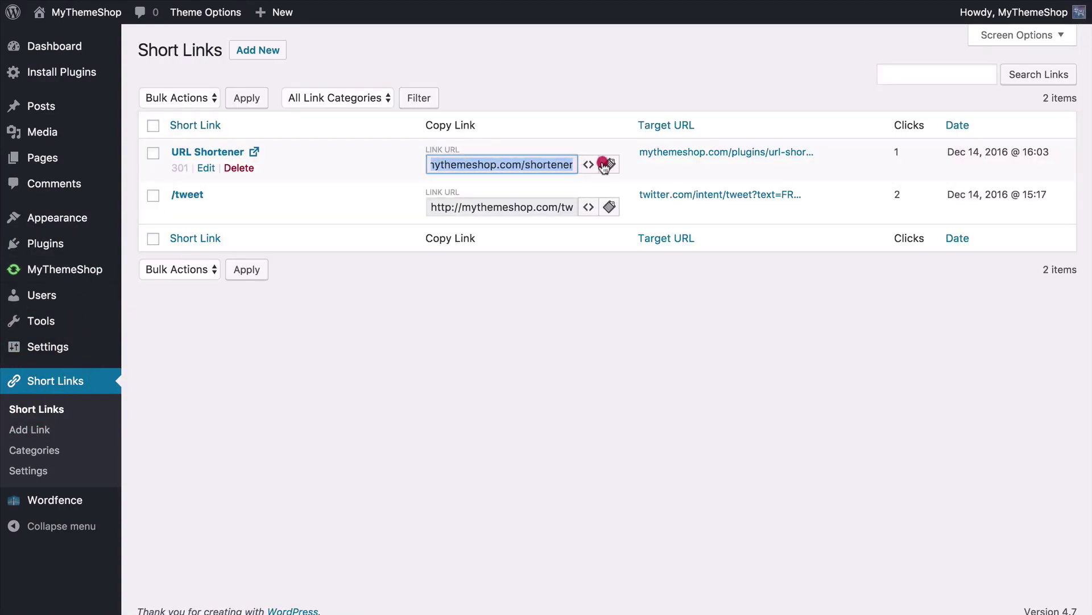
- Select and review the /tweet short link's full URL in the Short Links list
click(638, 94)
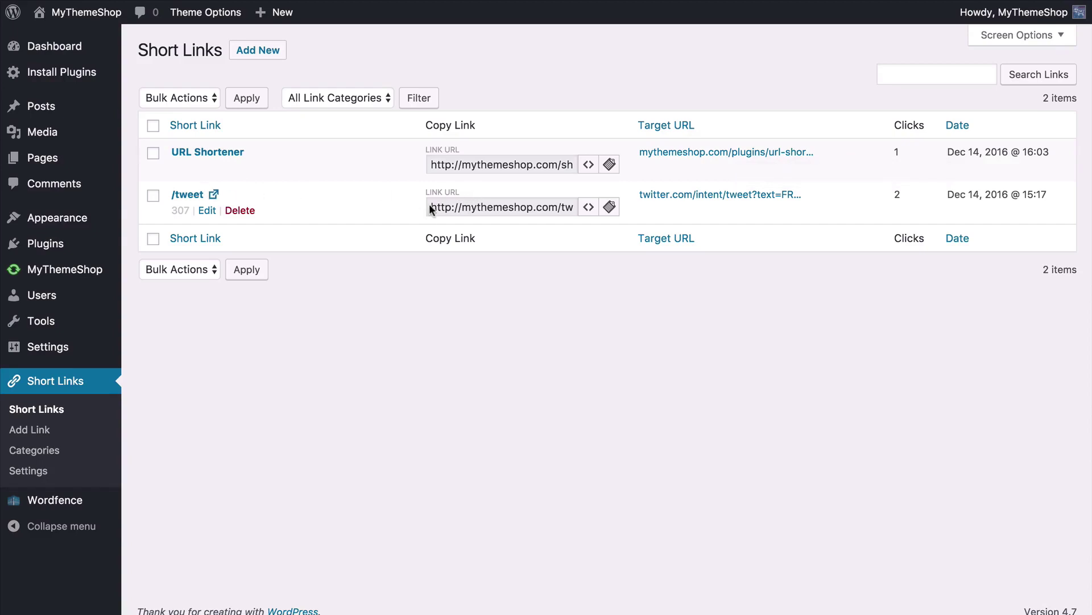
drag(431, 209, 604, 207)
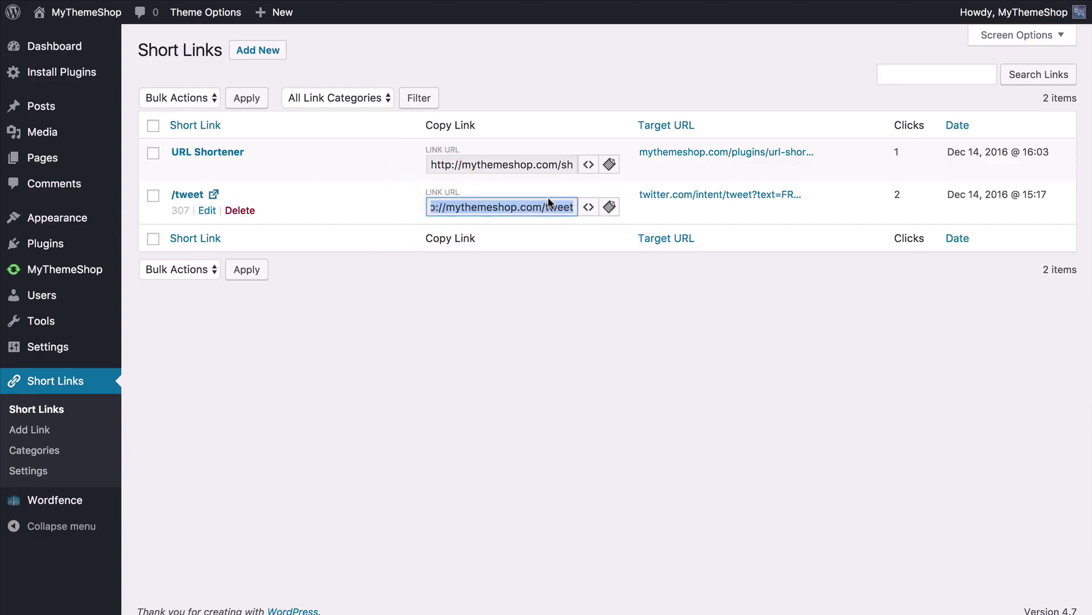
click(677, 204)
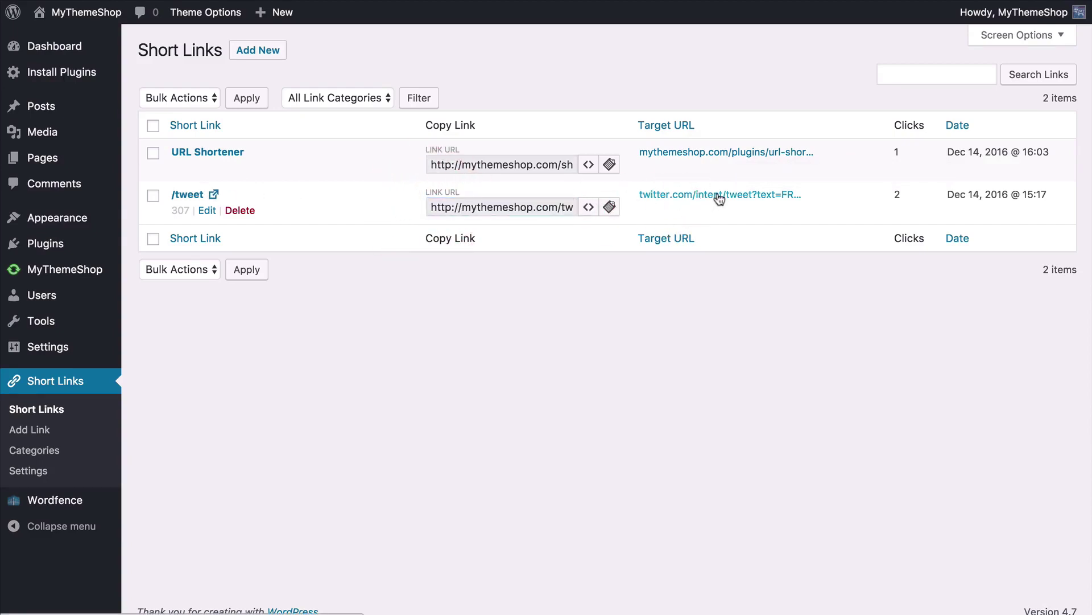